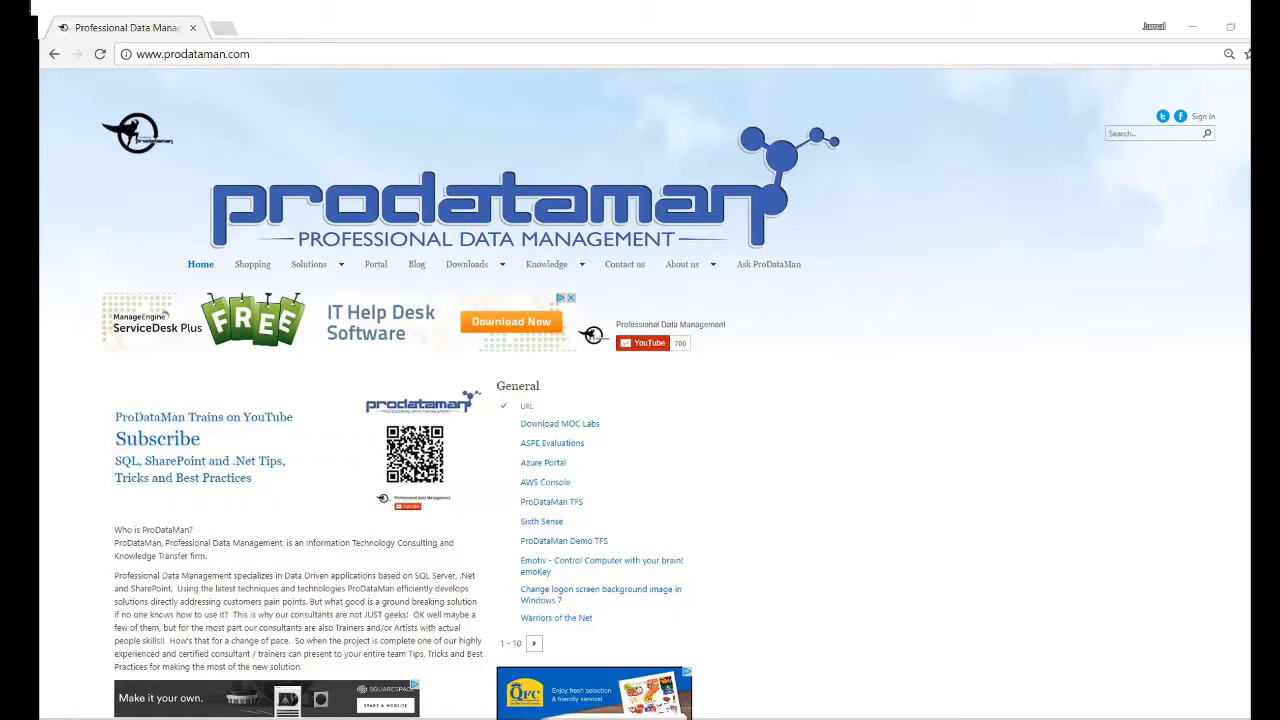
# Go to maven.apache.org/download.cgi in a new tab and download apache-maven-3.5.2-bin.zip
pyautogui.click(224, 30)
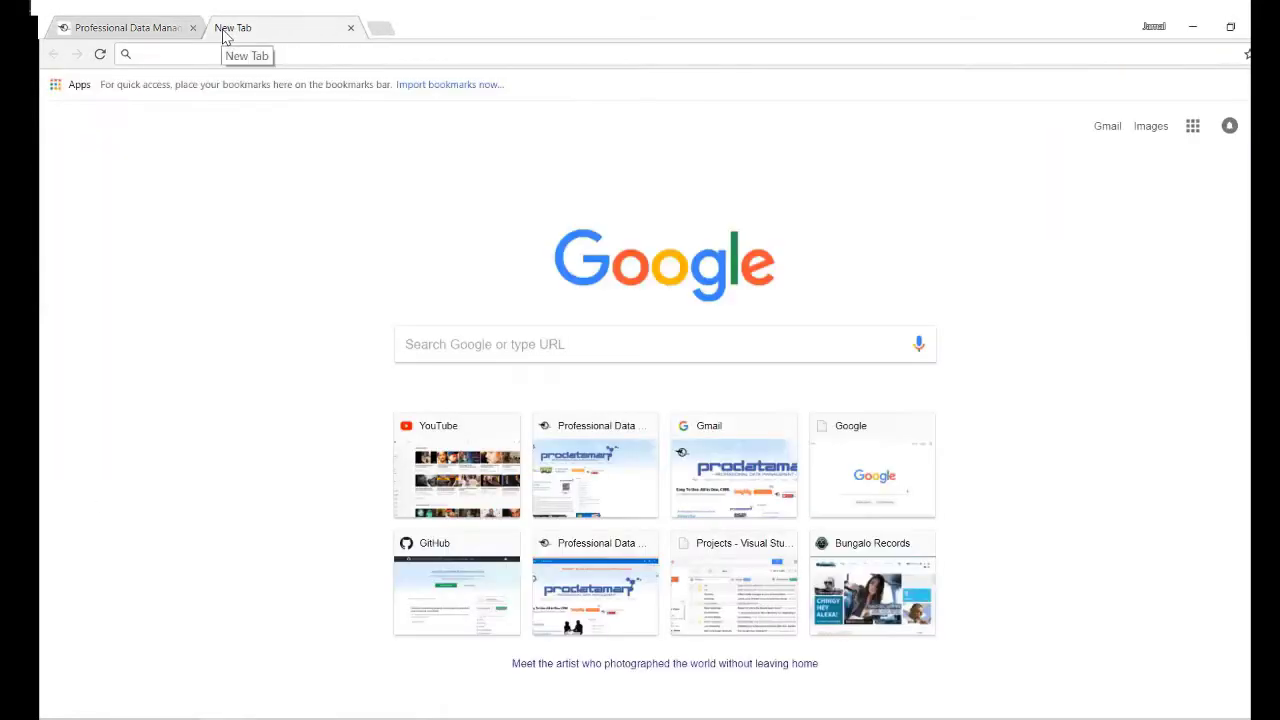
pyautogui.write('http://maven.apache.org/download.cgi')
pyautogui.press('Return')
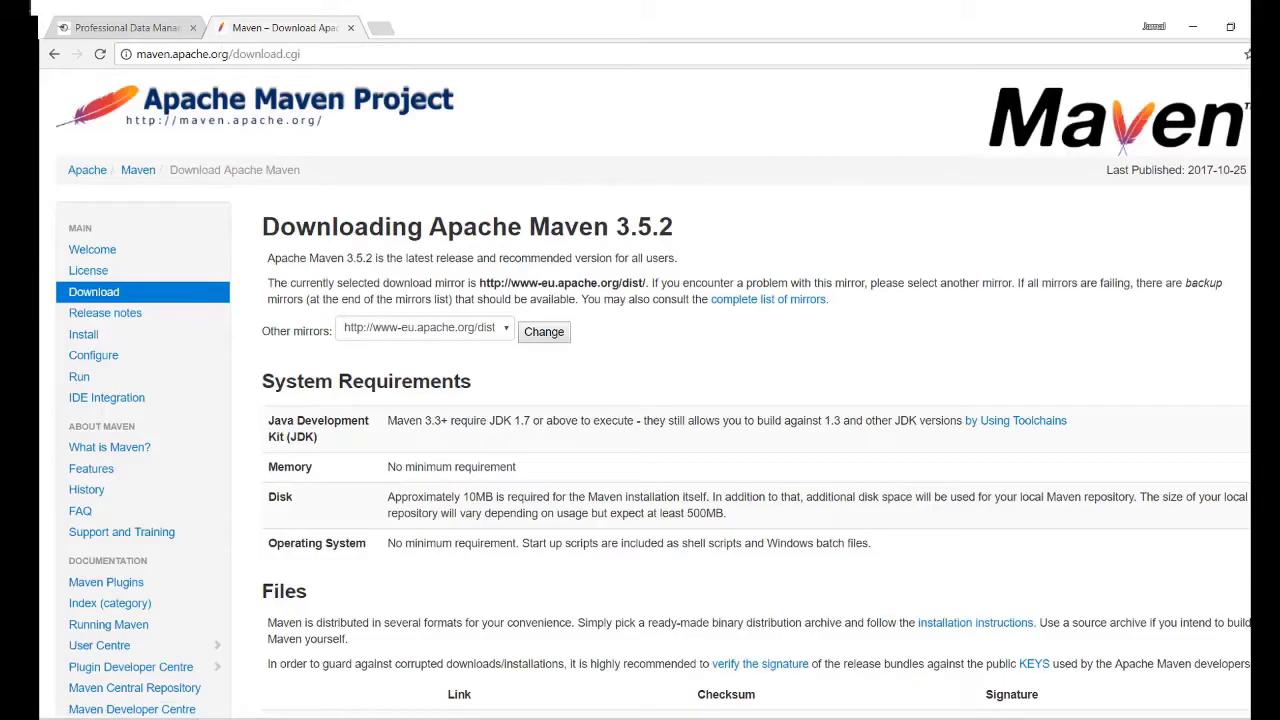
pyautogui.scroll(-2, 653, 393)
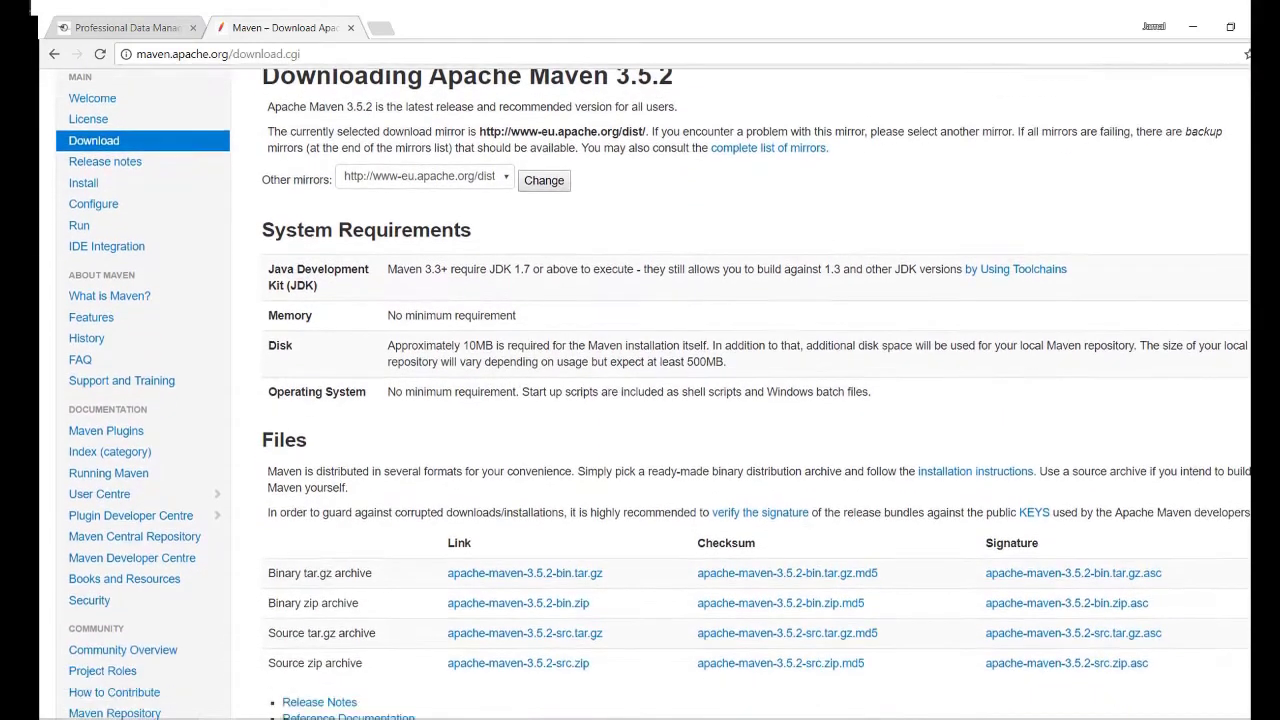
pyautogui.scroll(-1, 640, 400)
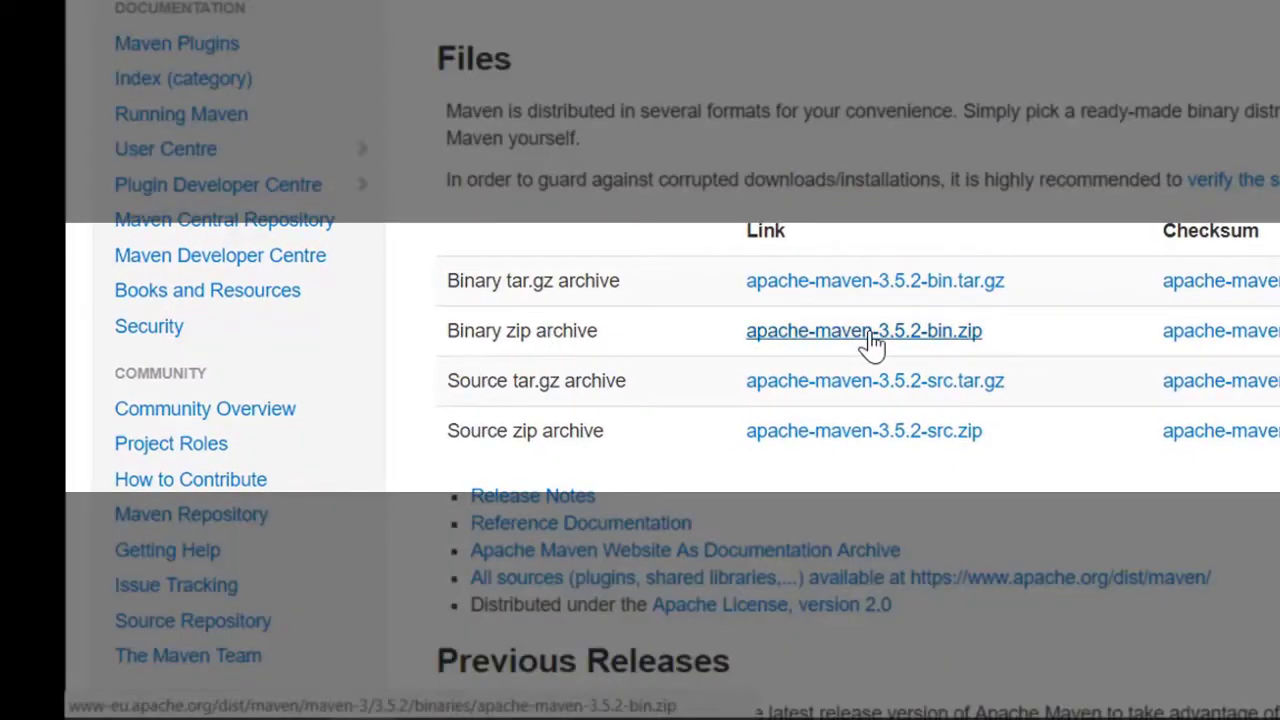
pyautogui.click(868, 332)
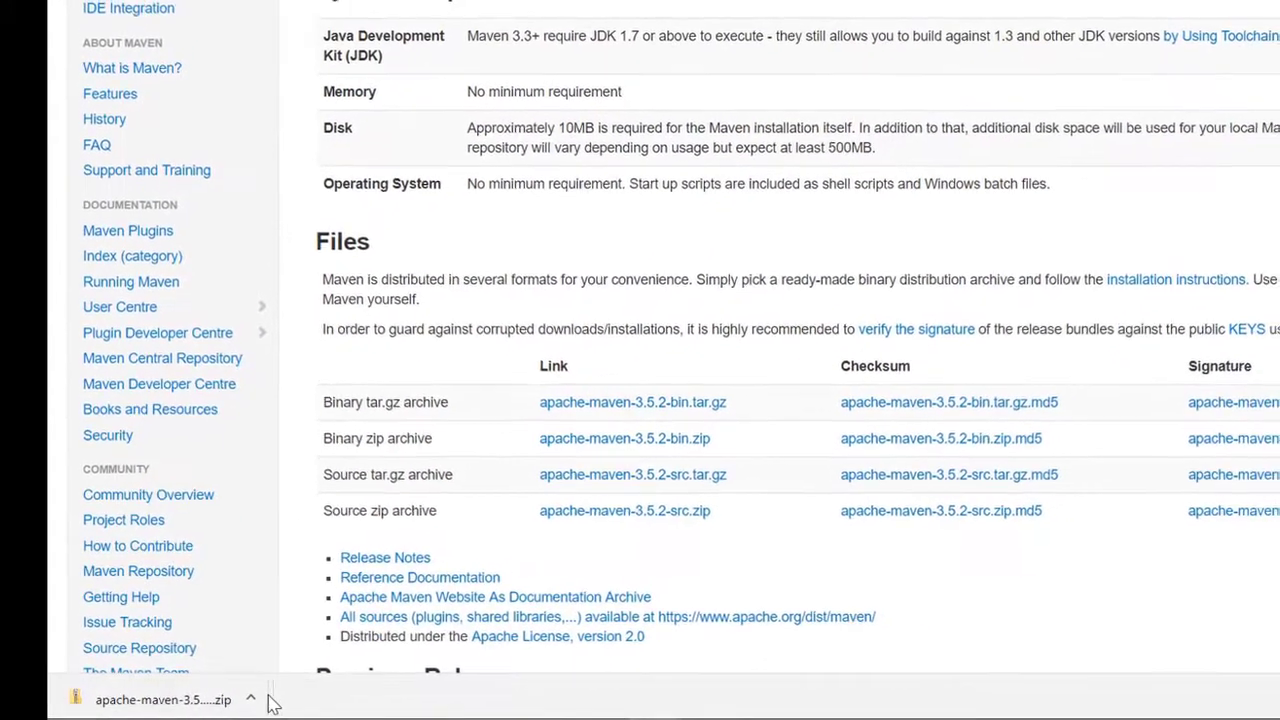
# Locate the downloaded apache-maven-3.5.2-bin.zip in its folder and extract all its files
pyautogui.click(254, 705)
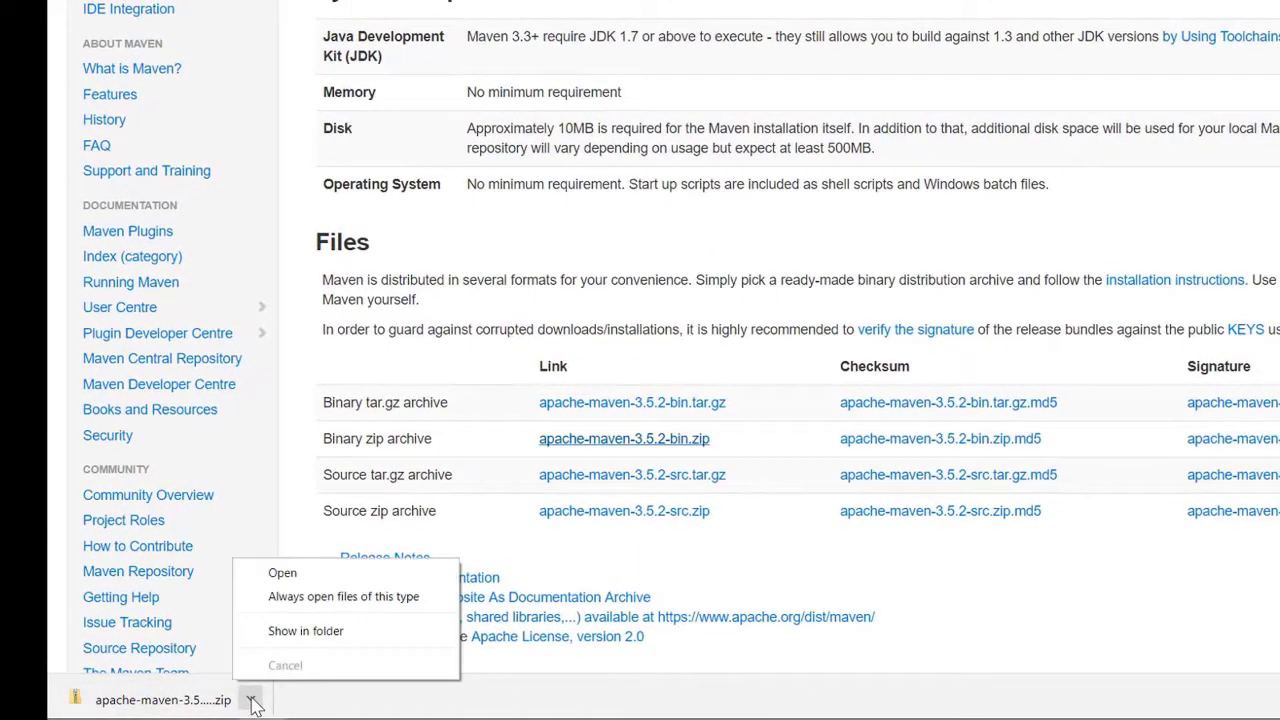
pyautogui.click(300, 640)
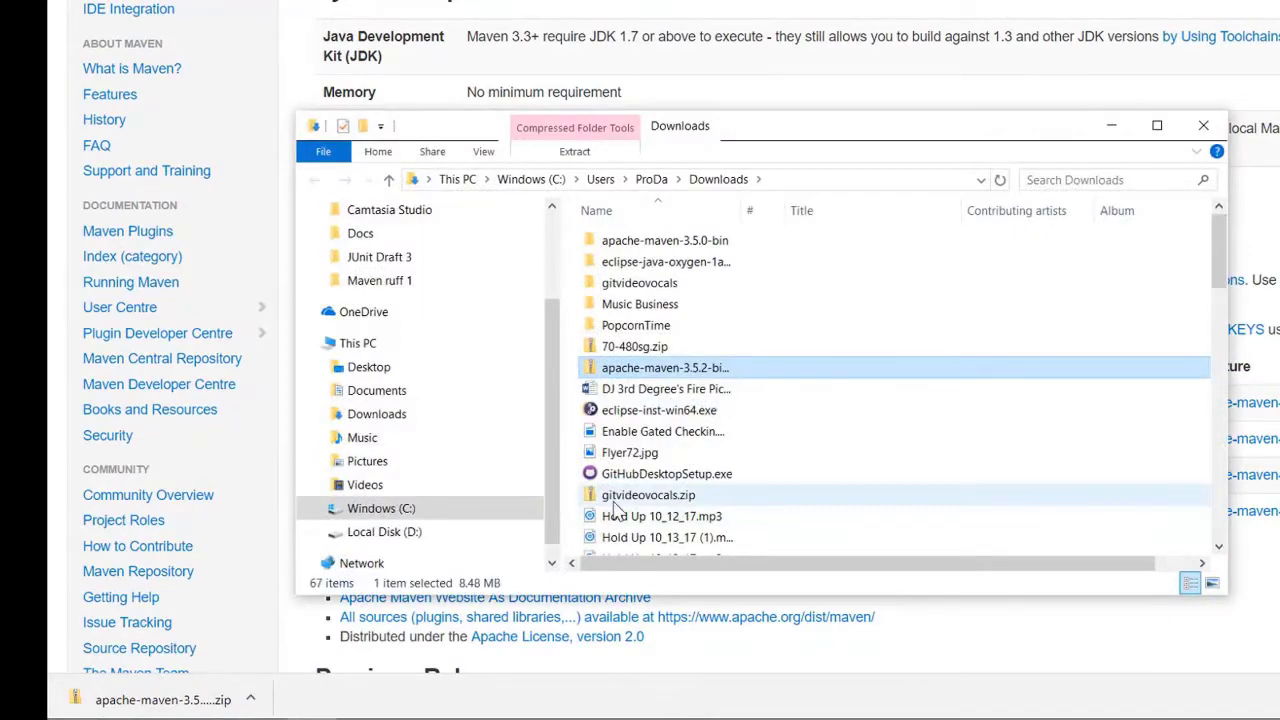
pyautogui.rightClick(684, 370)
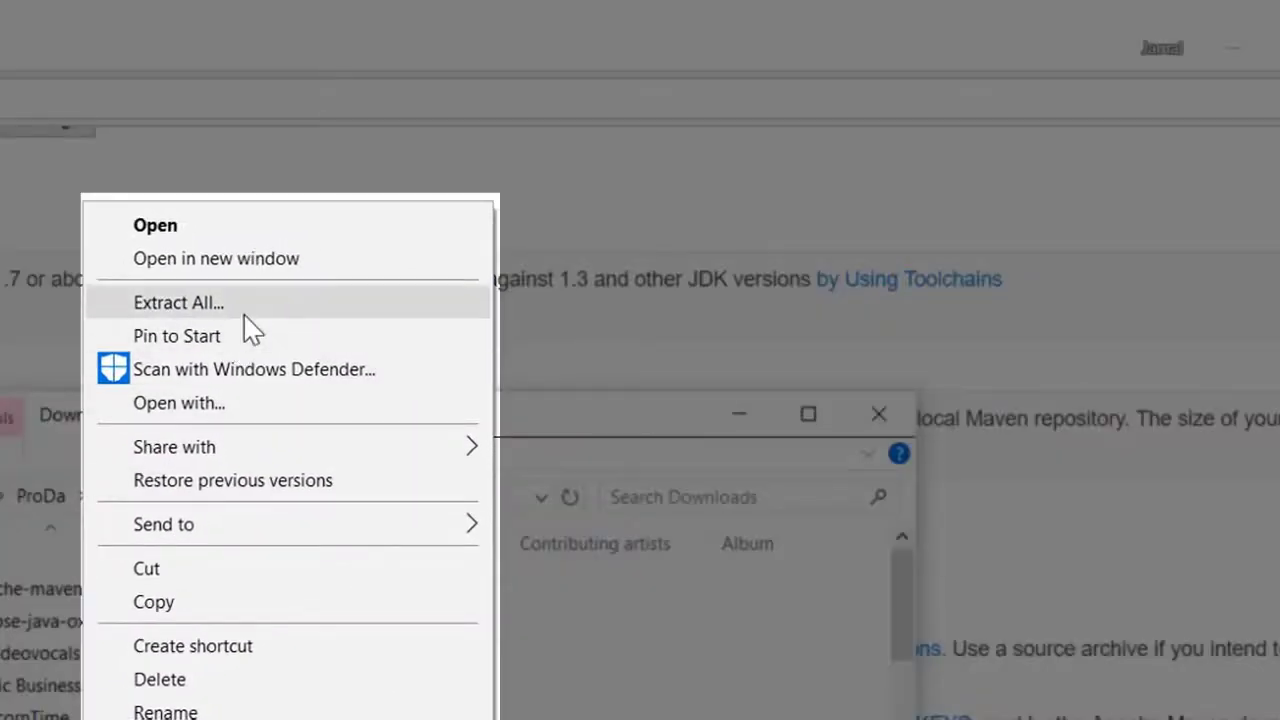
pyautogui.click(244, 312)
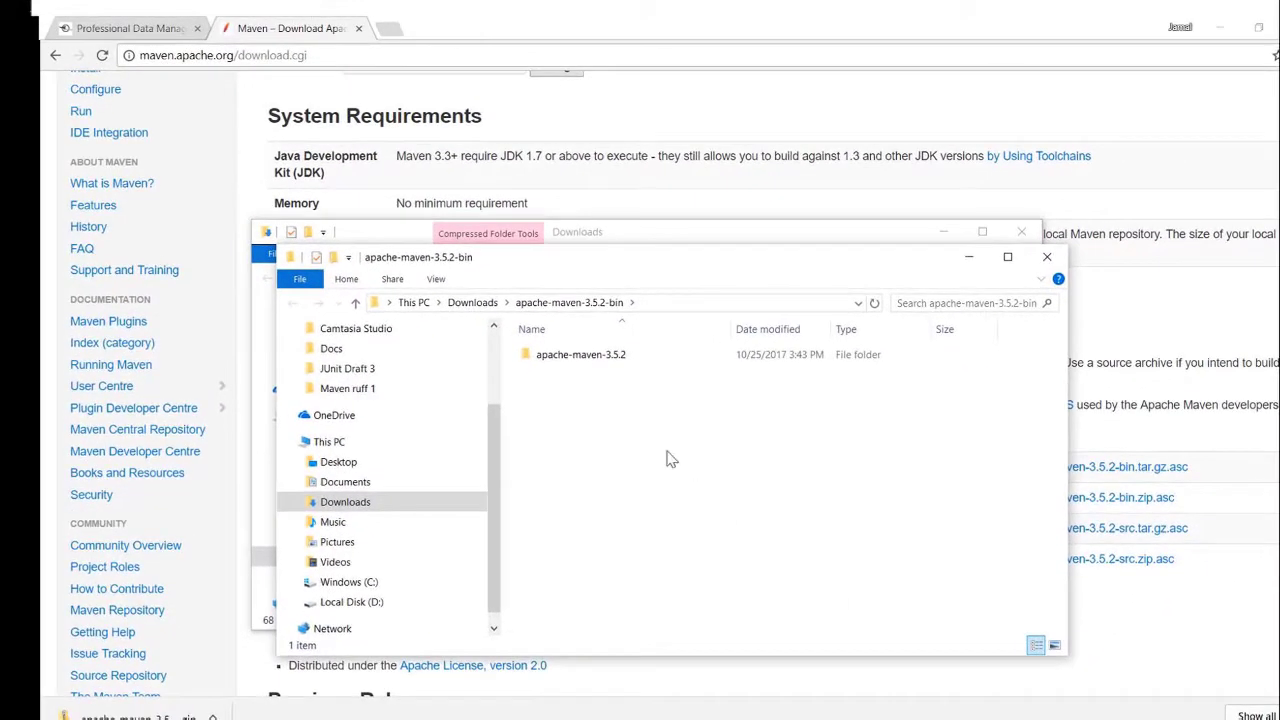
# Move the apache-maven-3.5.2 folder into the root of Windows (C:) via This PC
pyautogui.rightClick(592, 363)
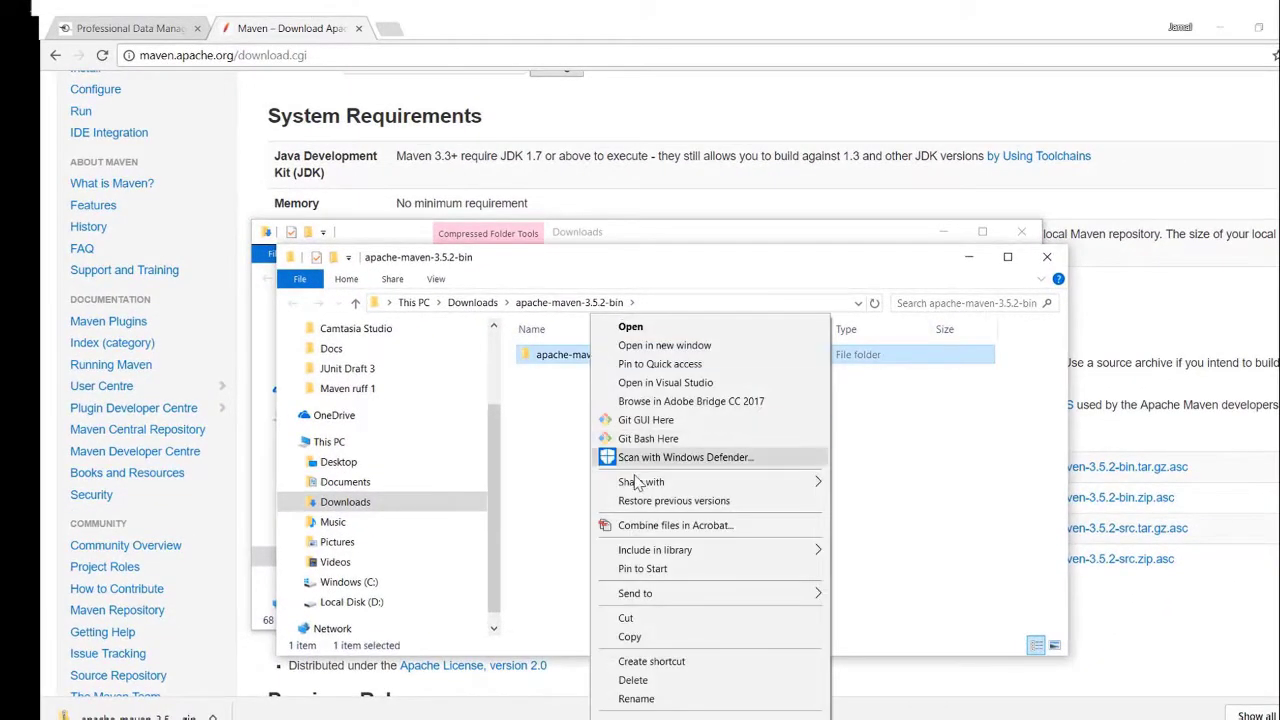
pyautogui.click(646, 619)
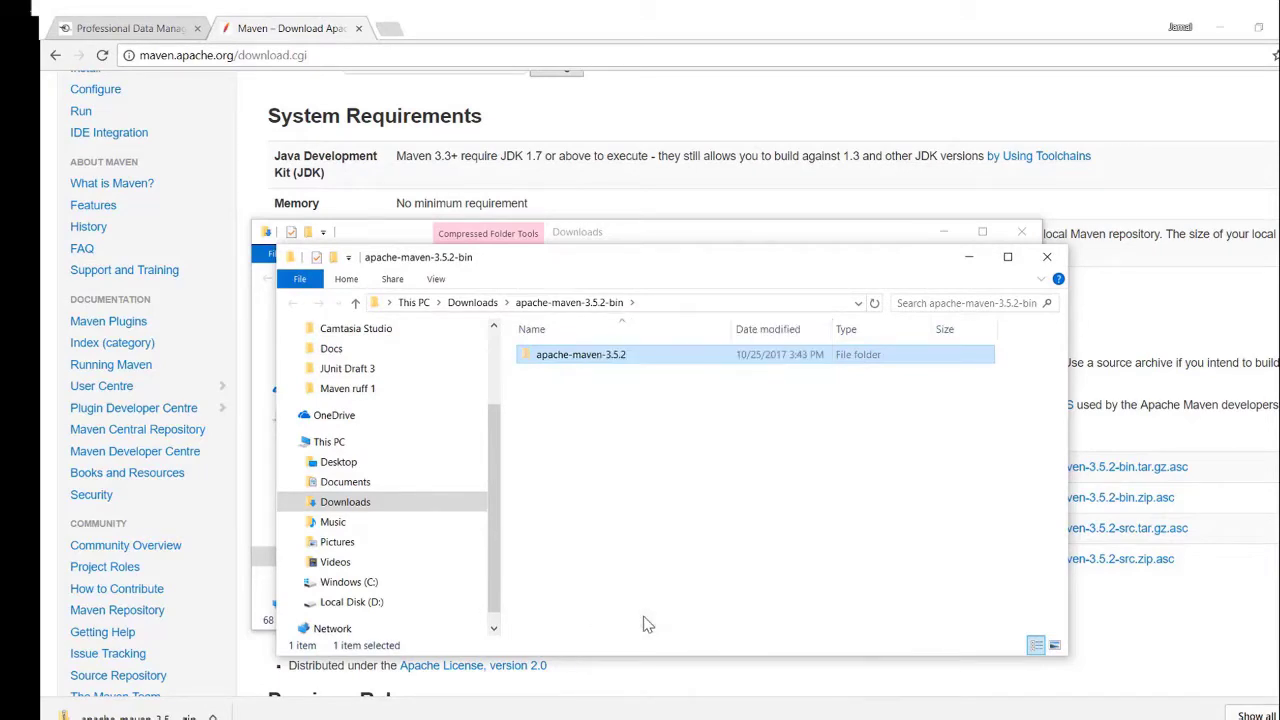
pyautogui.press('super')
pyautogui.write('th')
pyautogui.press('Return')
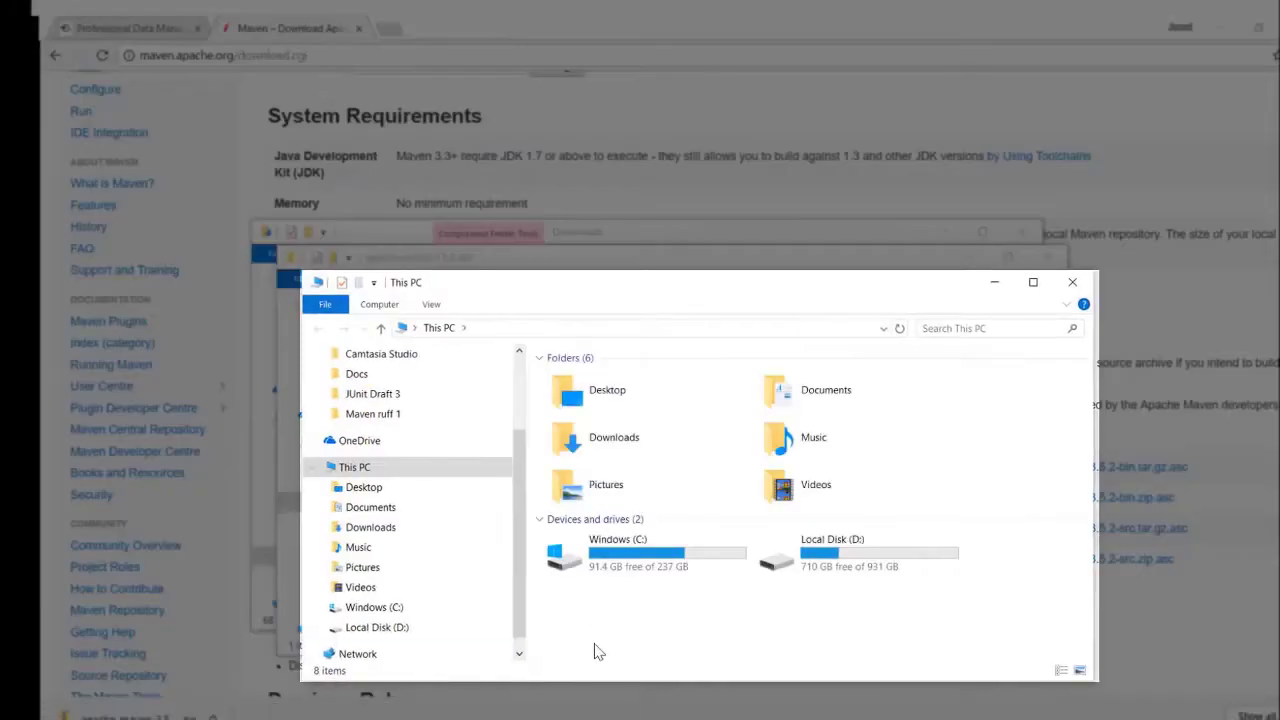
pyautogui.doubleClick(565, 560)
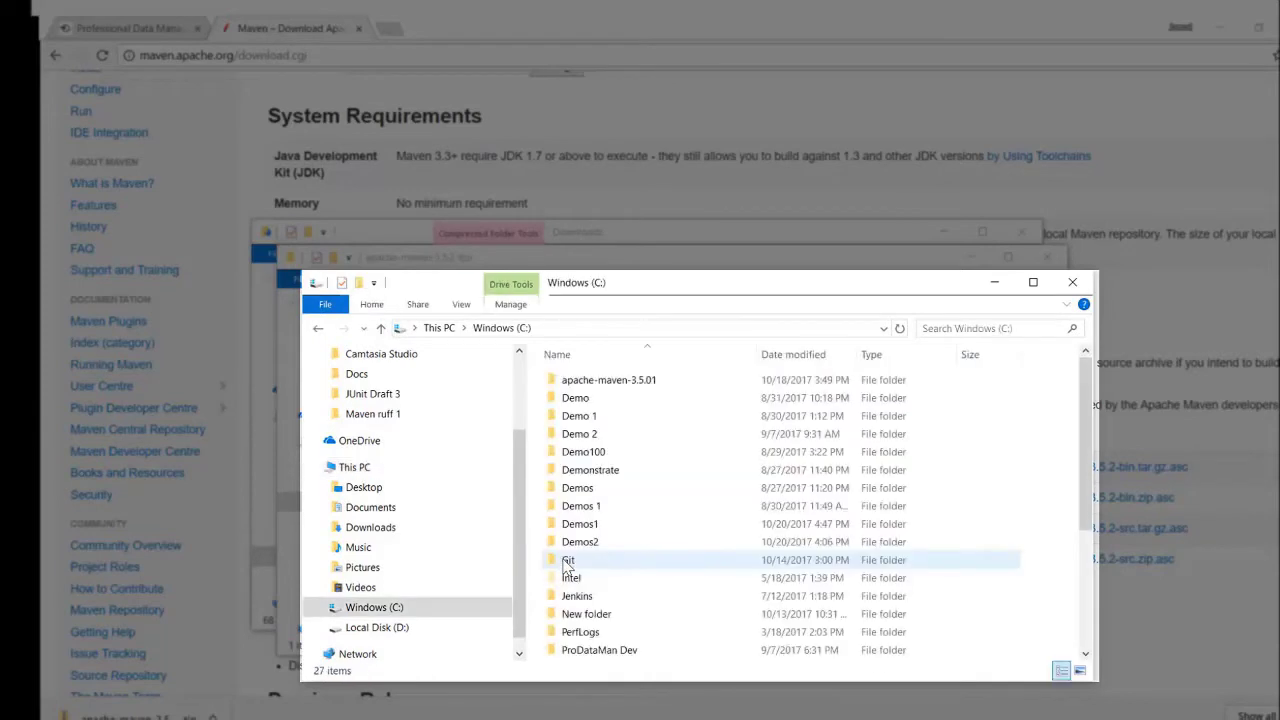
pyautogui.scroll(-4, 1088, 470)
pyautogui.rightClick(676, 380)
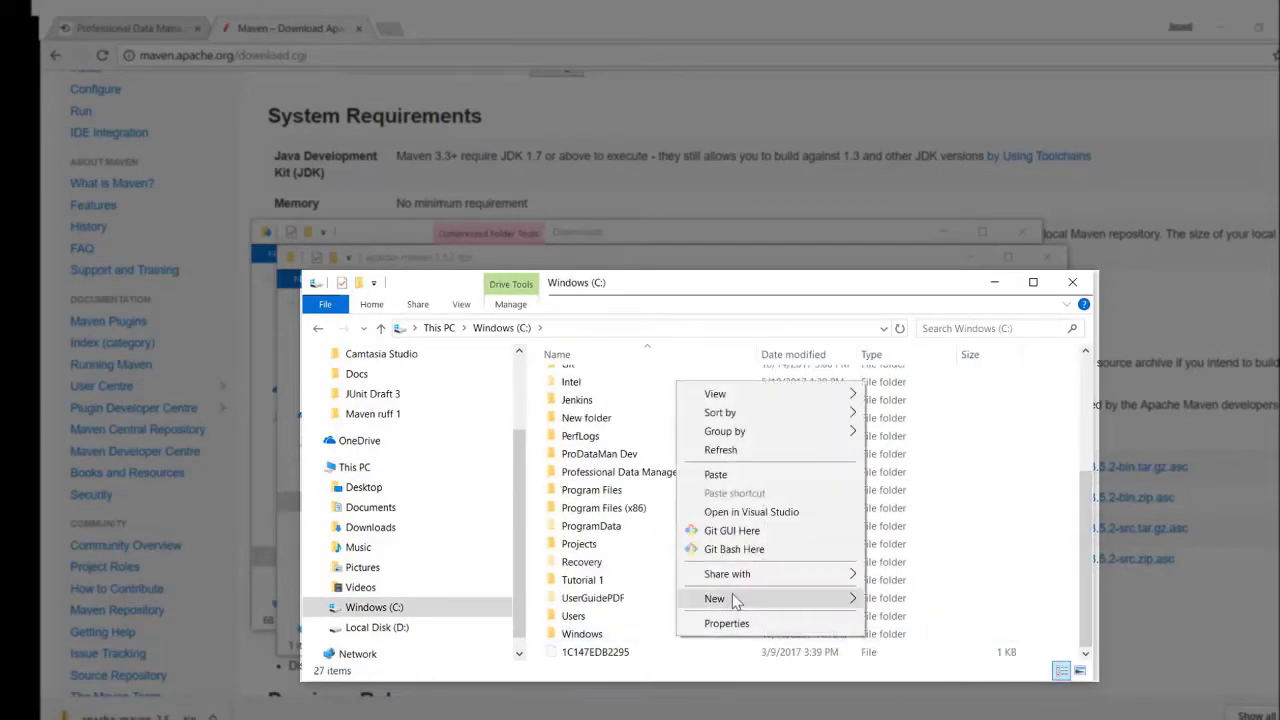
pyautogui.click(716, 474)
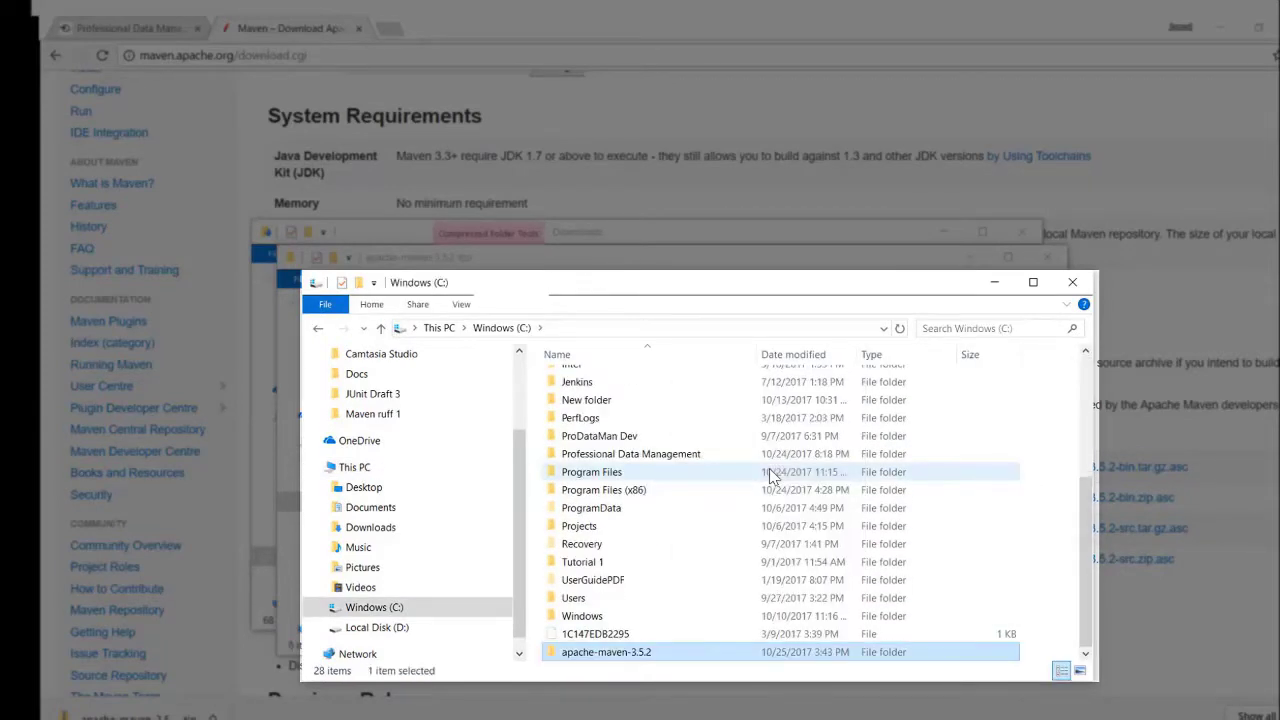
# Rename the pasted folder to Maven and switch away from Explorer
pyautogui.rightClick(630, 655)
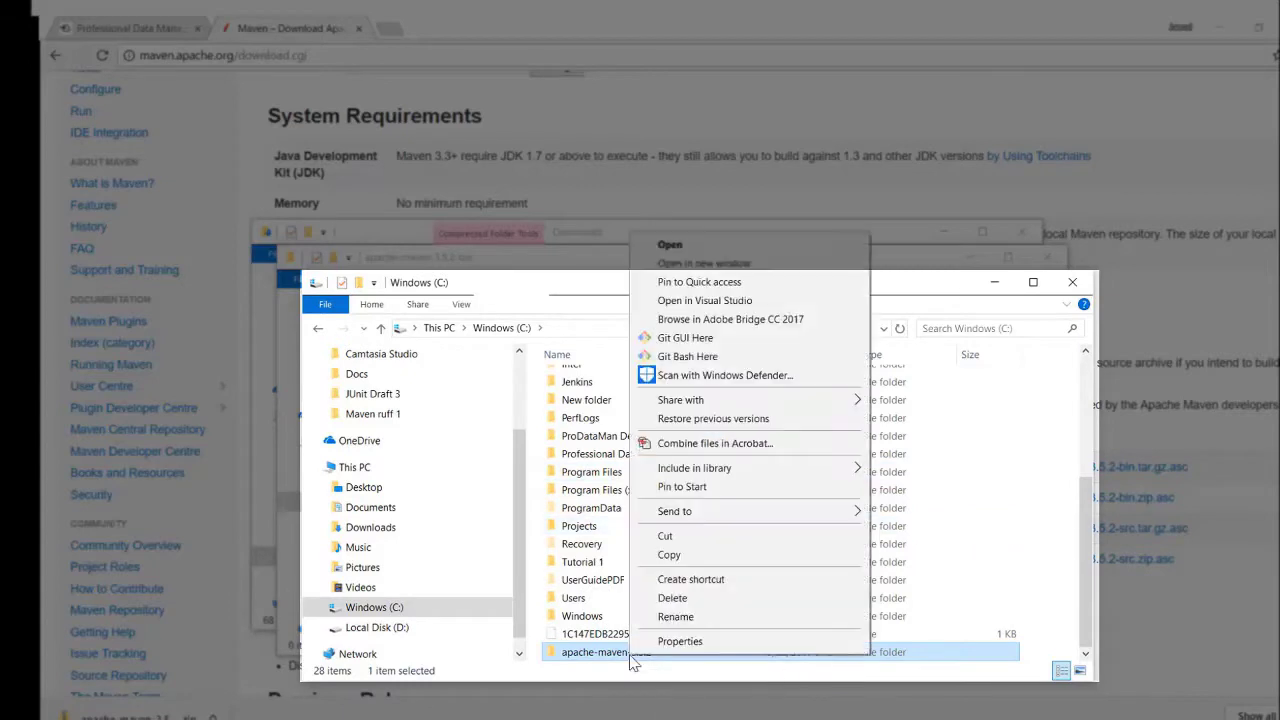
pyautogui.click(663, 618)
pyautogui.write('Maven')
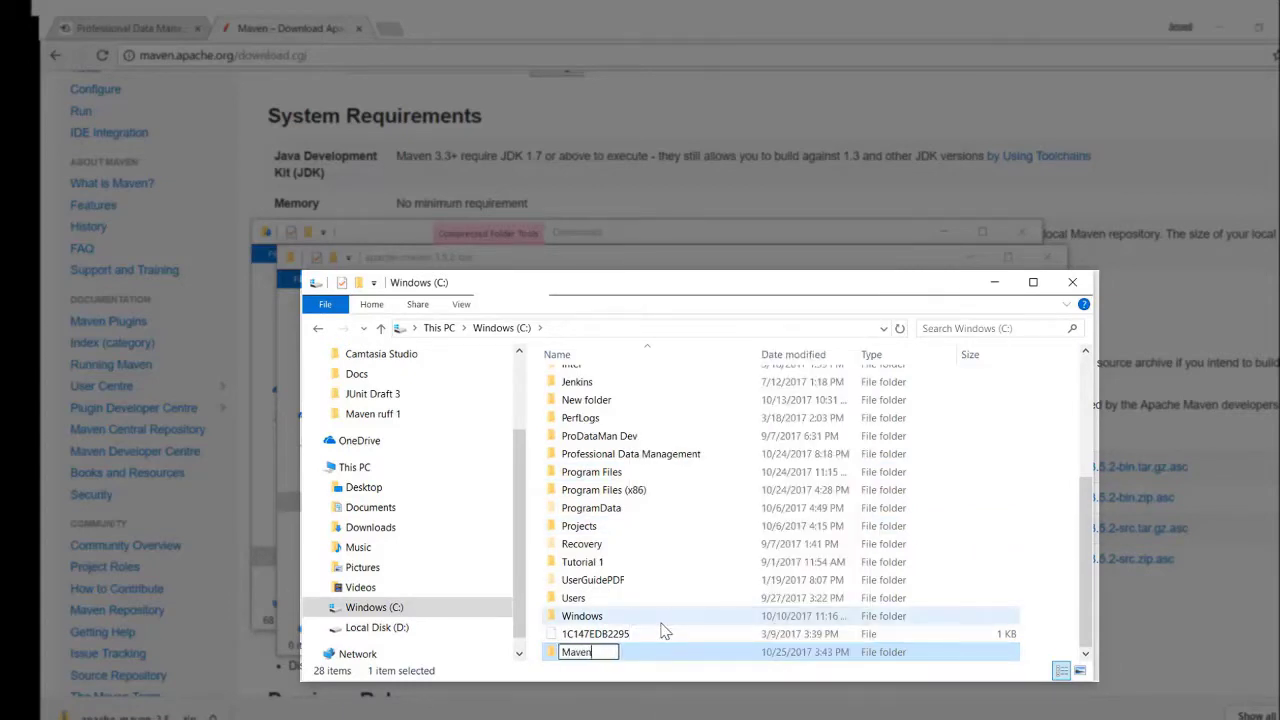
pyautogui.press('Return')
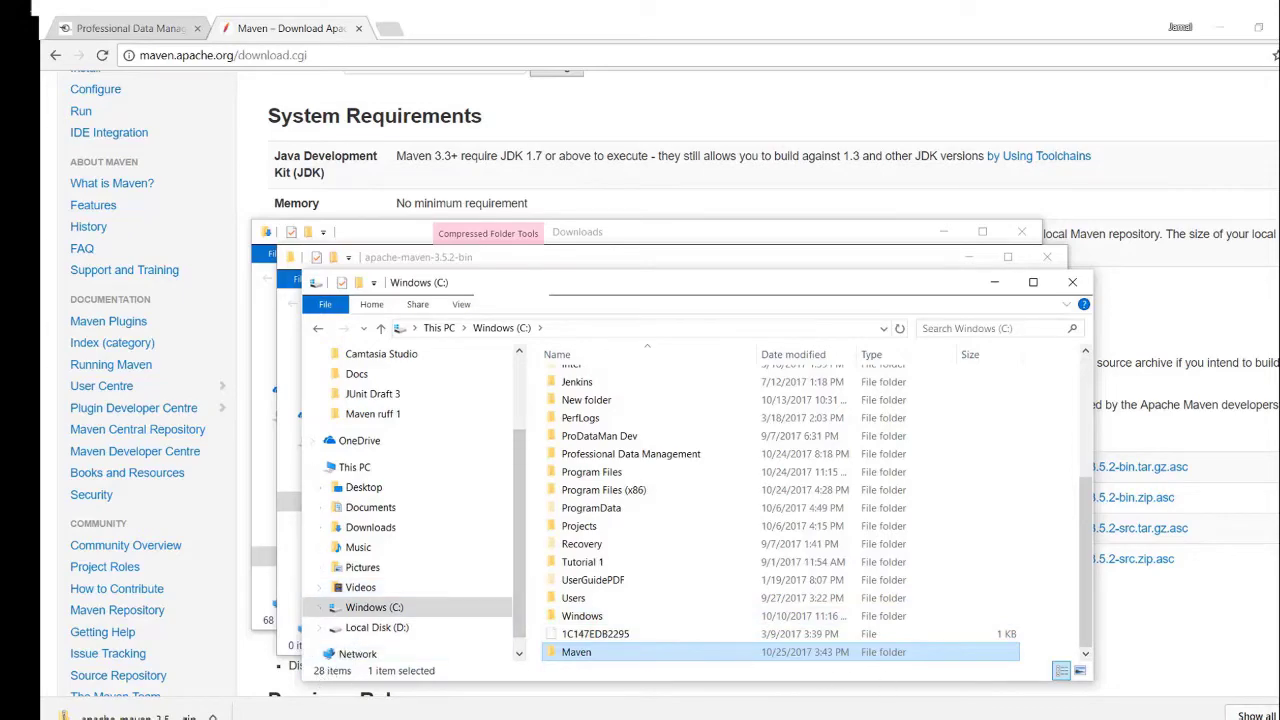
pyautogui.hotkey('alt', 'Tab')
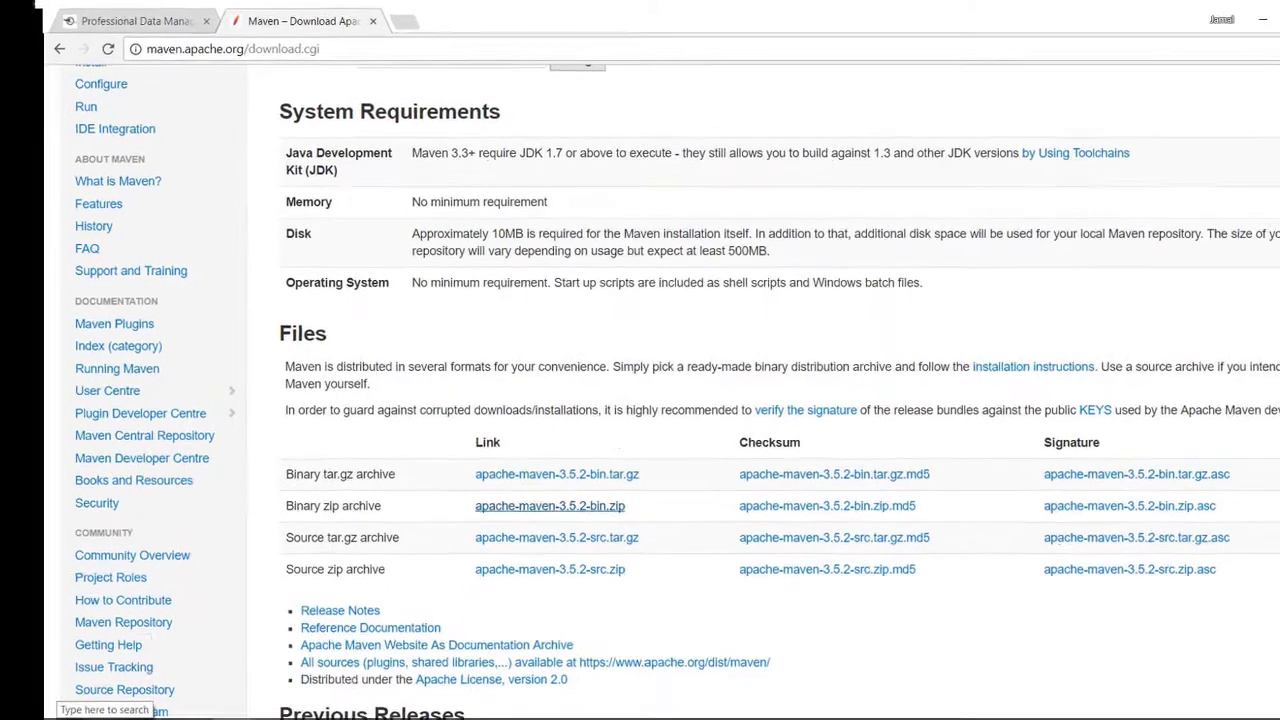
# Open Control Panel's System and Security > System page, then its Advanced system settings
pyautogui.press('super+s')
pyautogui.write('co')
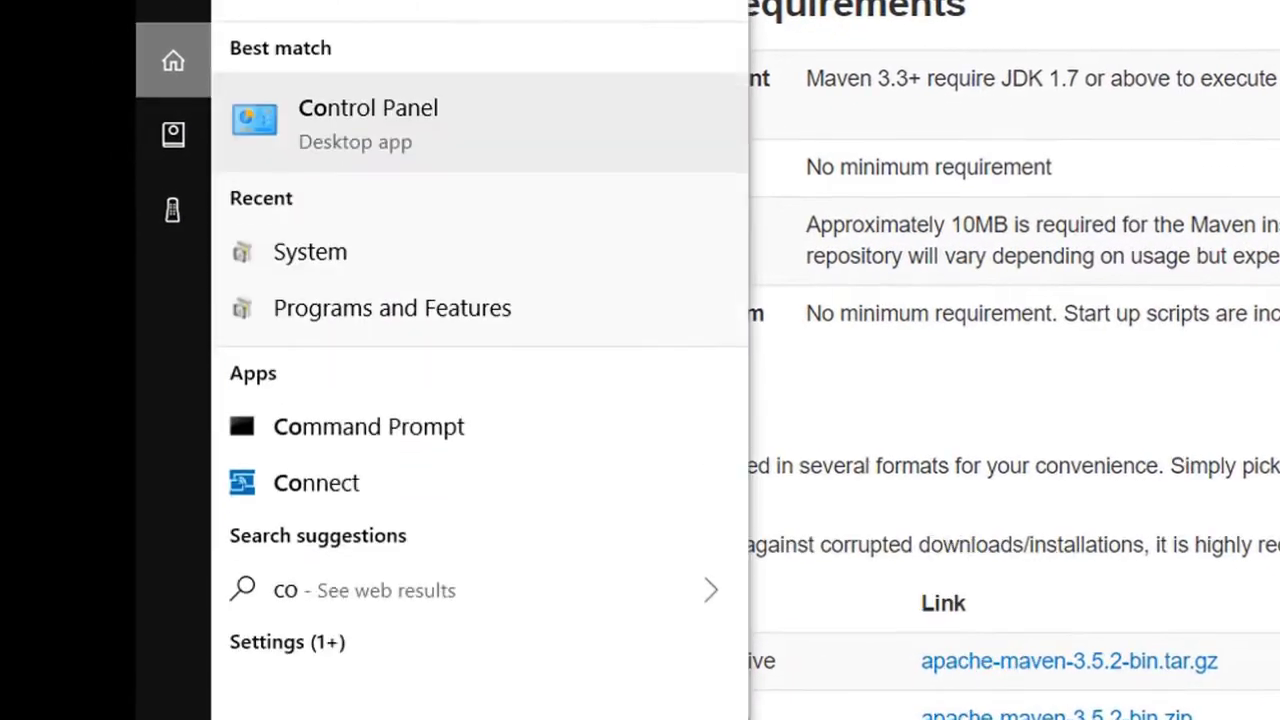
pyautogui.press('Return')
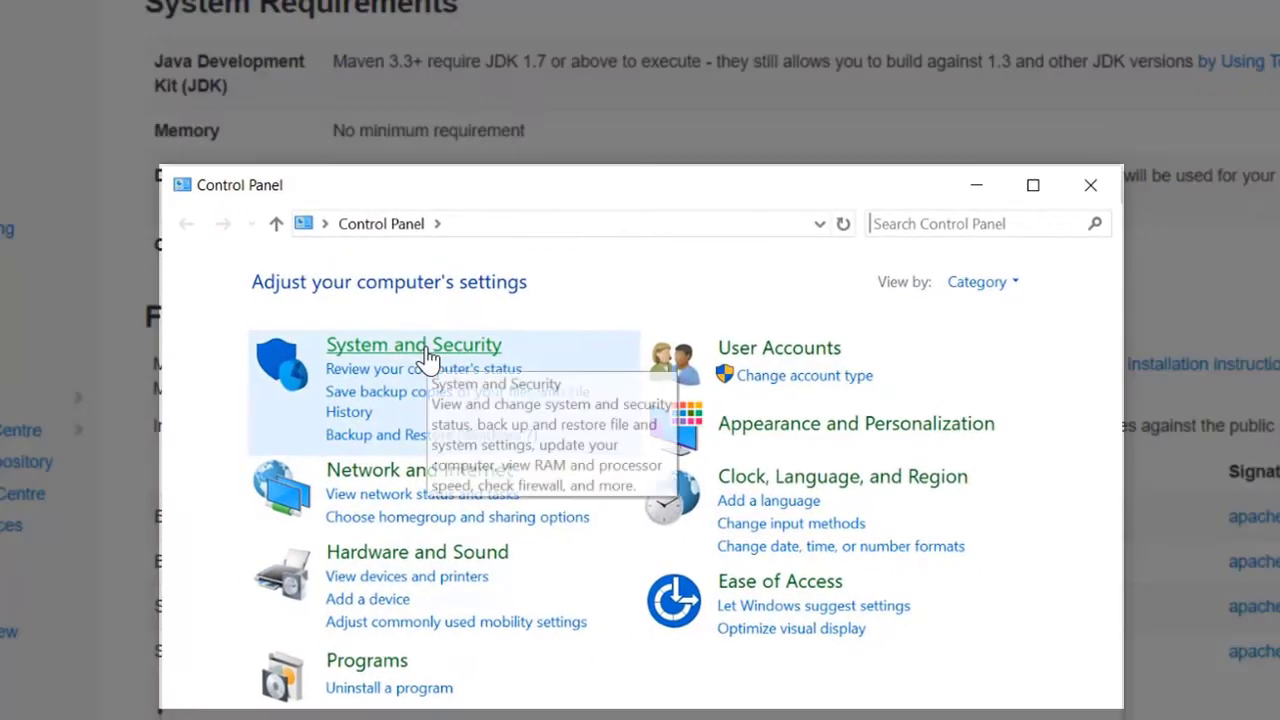
pyautogui.click(550, 368)
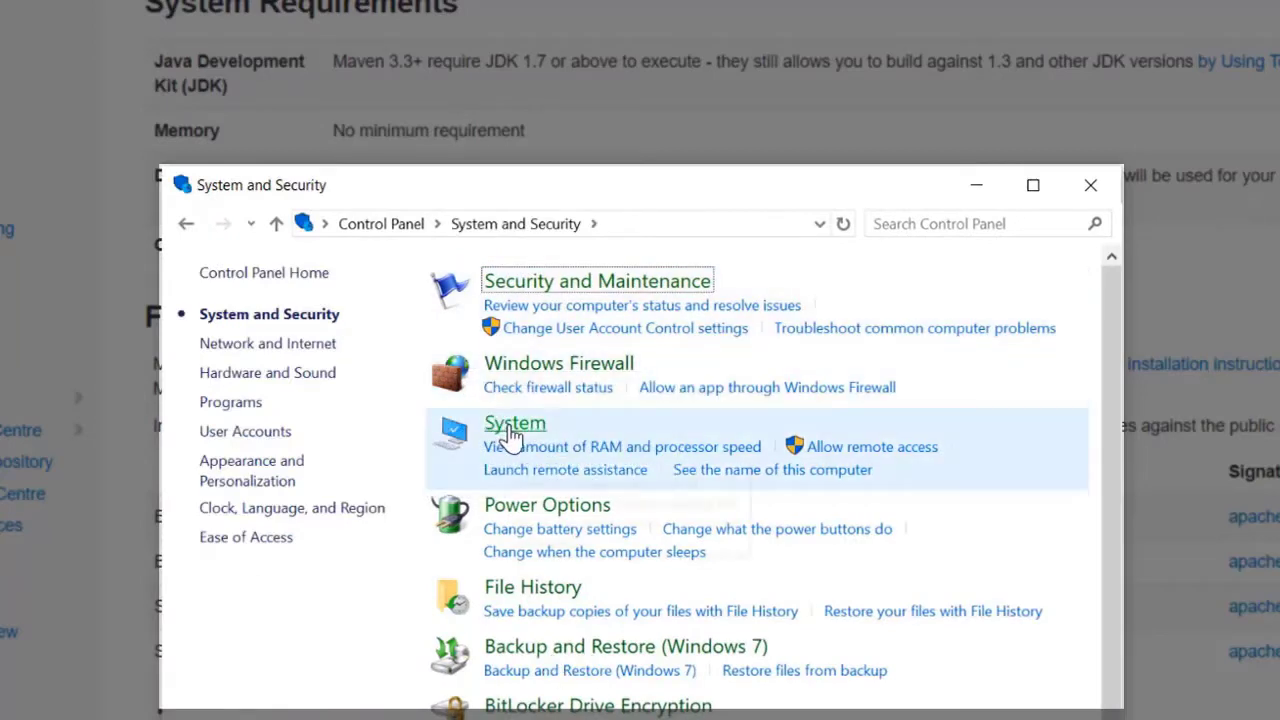
pyautogui.click(515, 424)
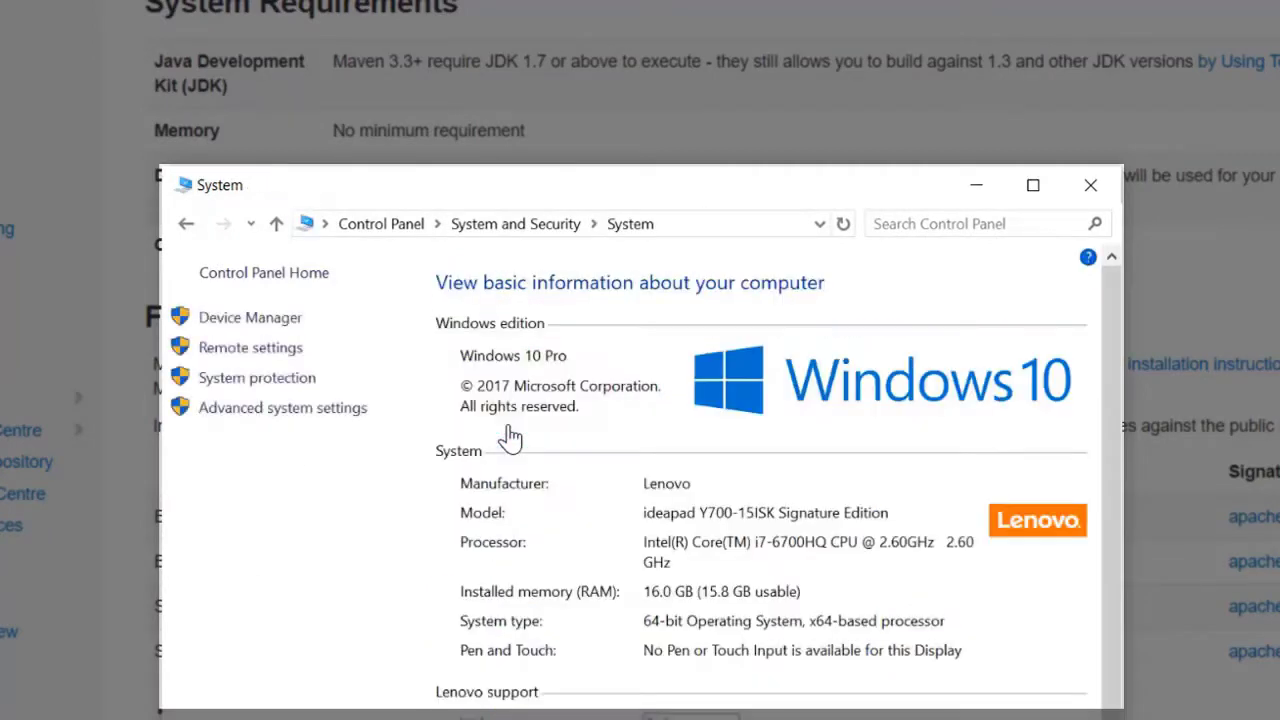
pyautogui.click(257, 412)
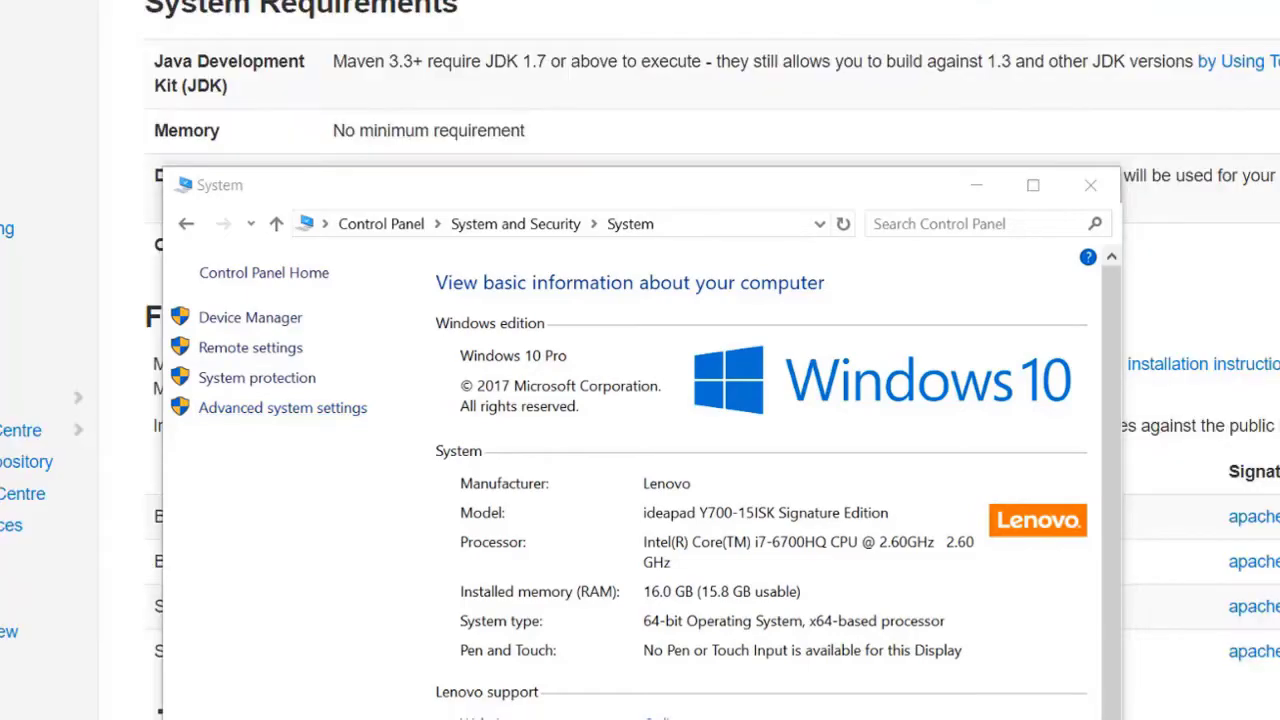
pyautogui.moveTo(500, 0); pyautogui.dragTo(586, 96)
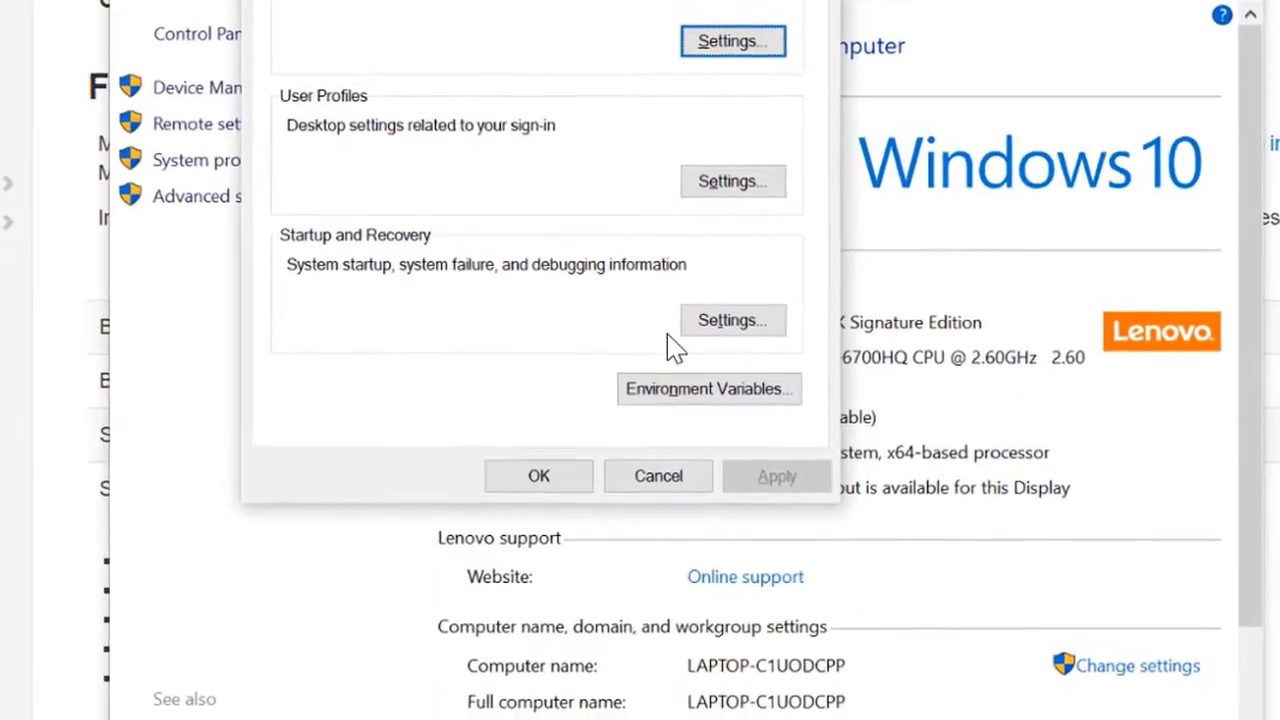
# Create a new system environment variable MAVEN_HOME with value C:\Maven
pyautogui.click(758, 390)
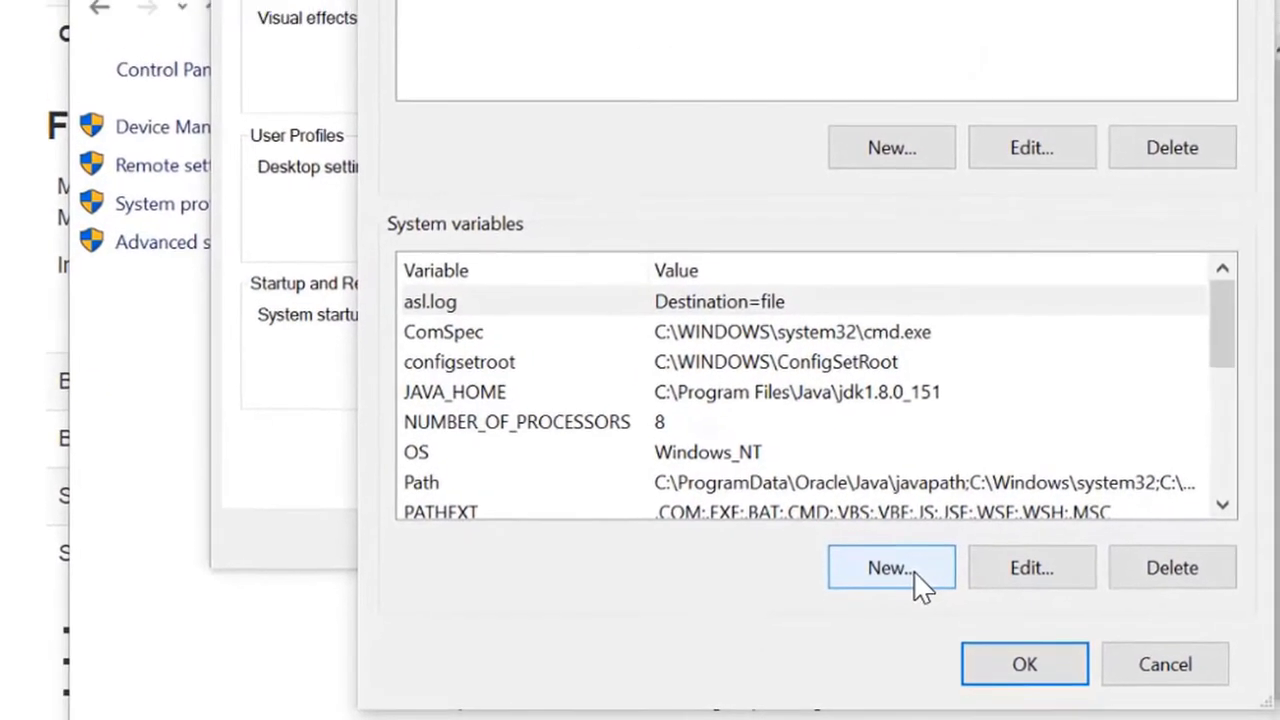
pyautogui.click(914, 576)
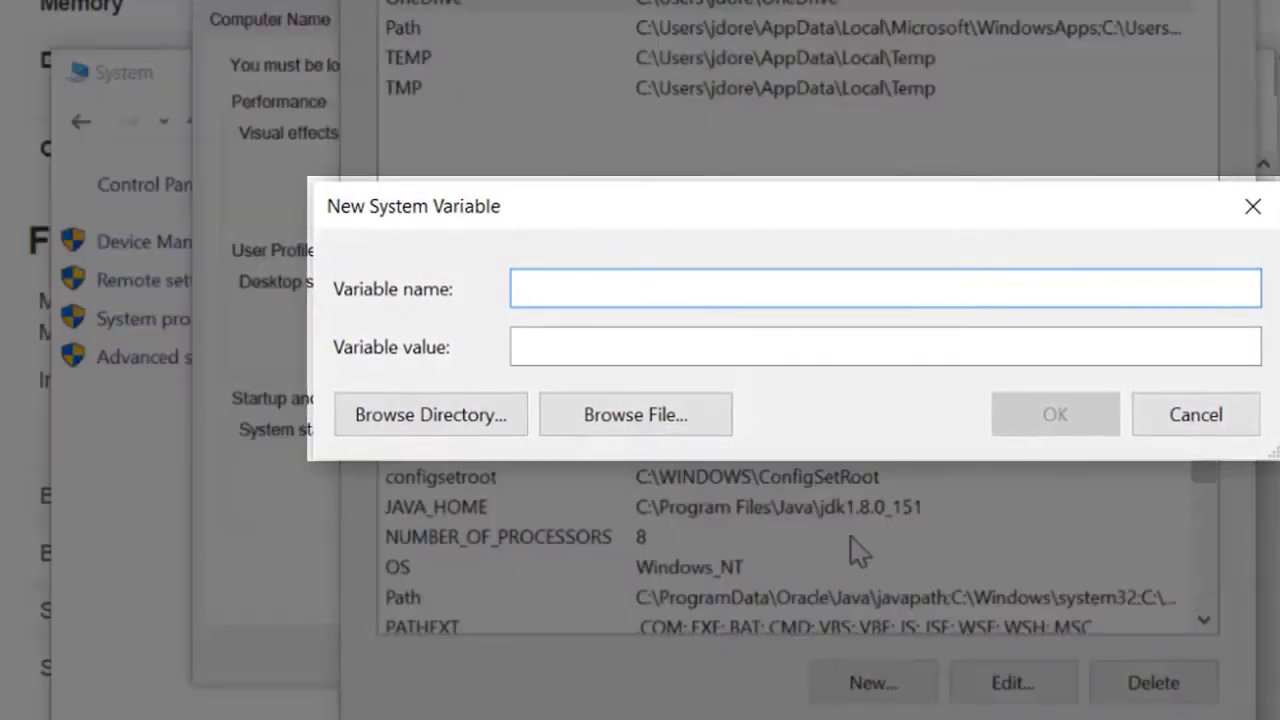
pyautogui.write('MAVEN')
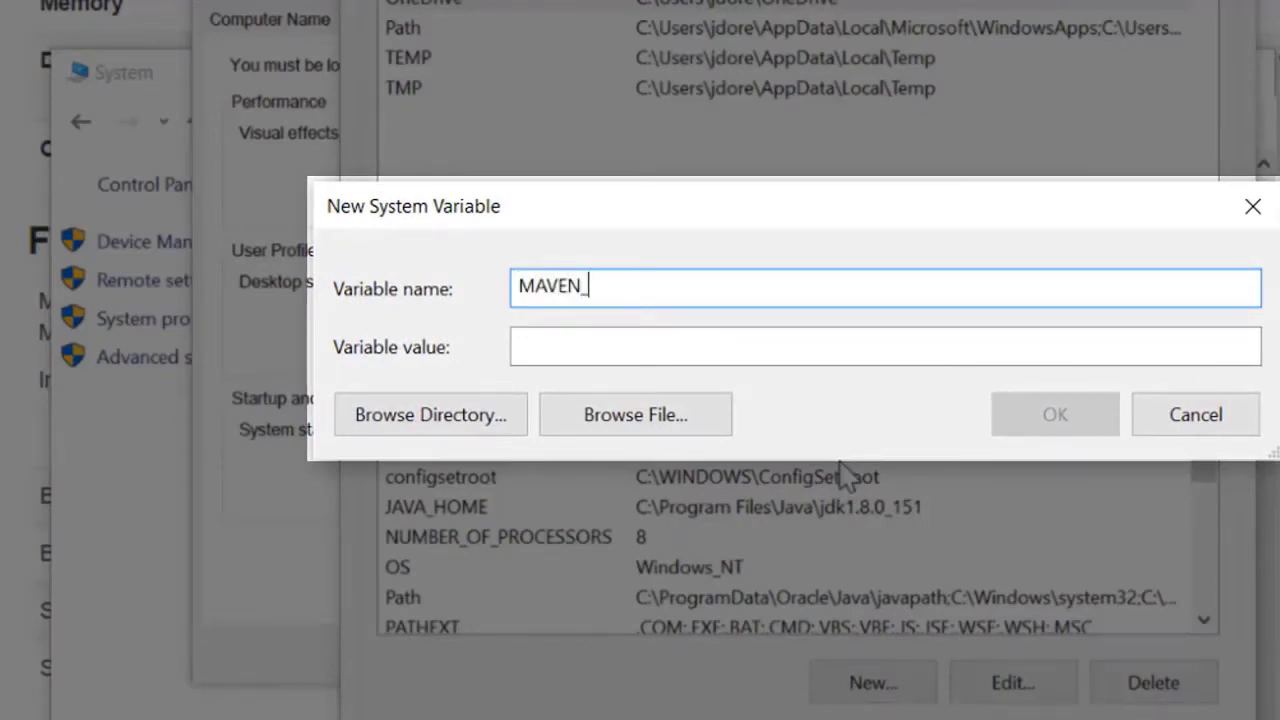
pyautogui.write('_HOME')
pyautogui.click(740, 345)
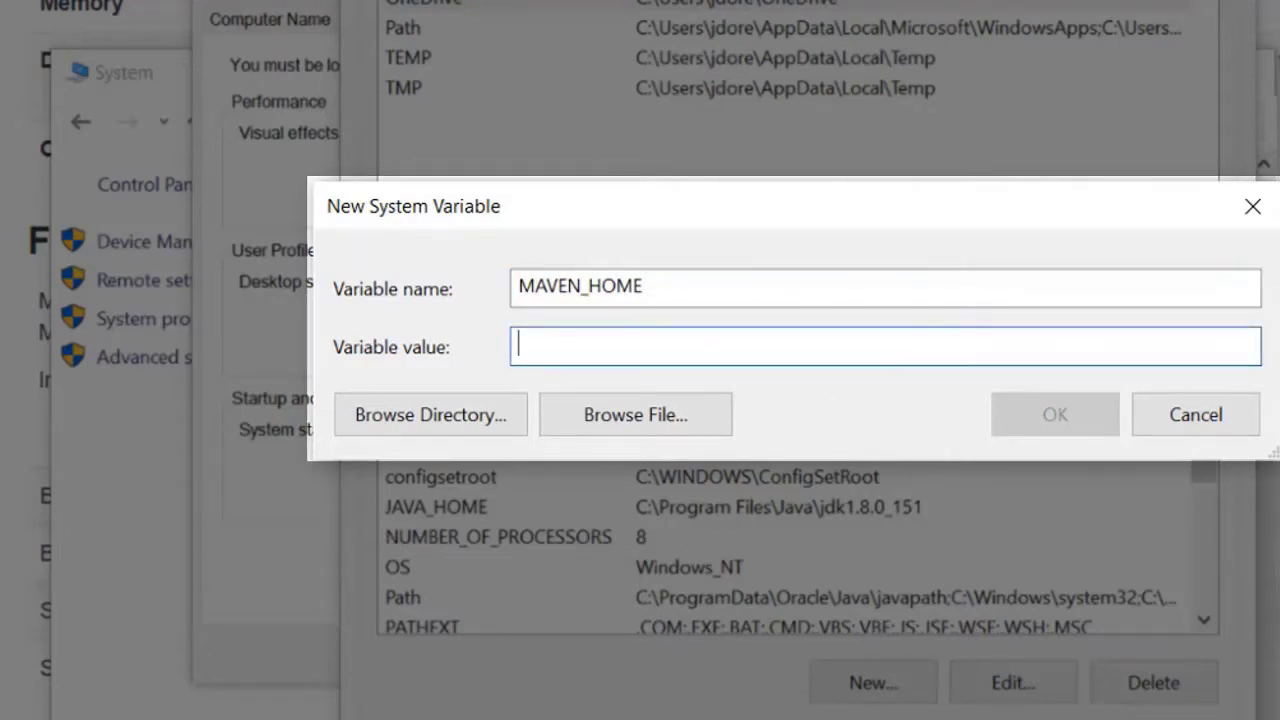
pyautogui.write('C:\\')
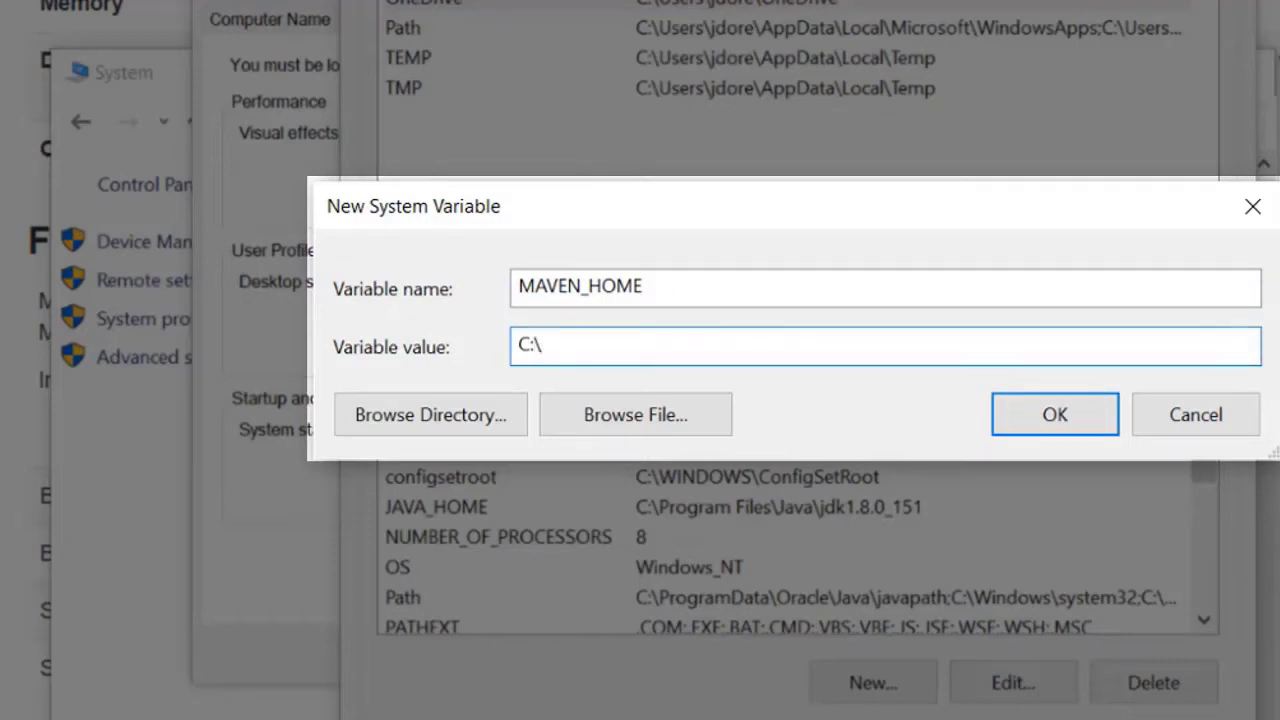
pyautogui.write('Maven')
# Save MAVEN_HOME, add system variable M2_HOME set to C:\Maven, and select Path
pyautogui.click(1050, 432)
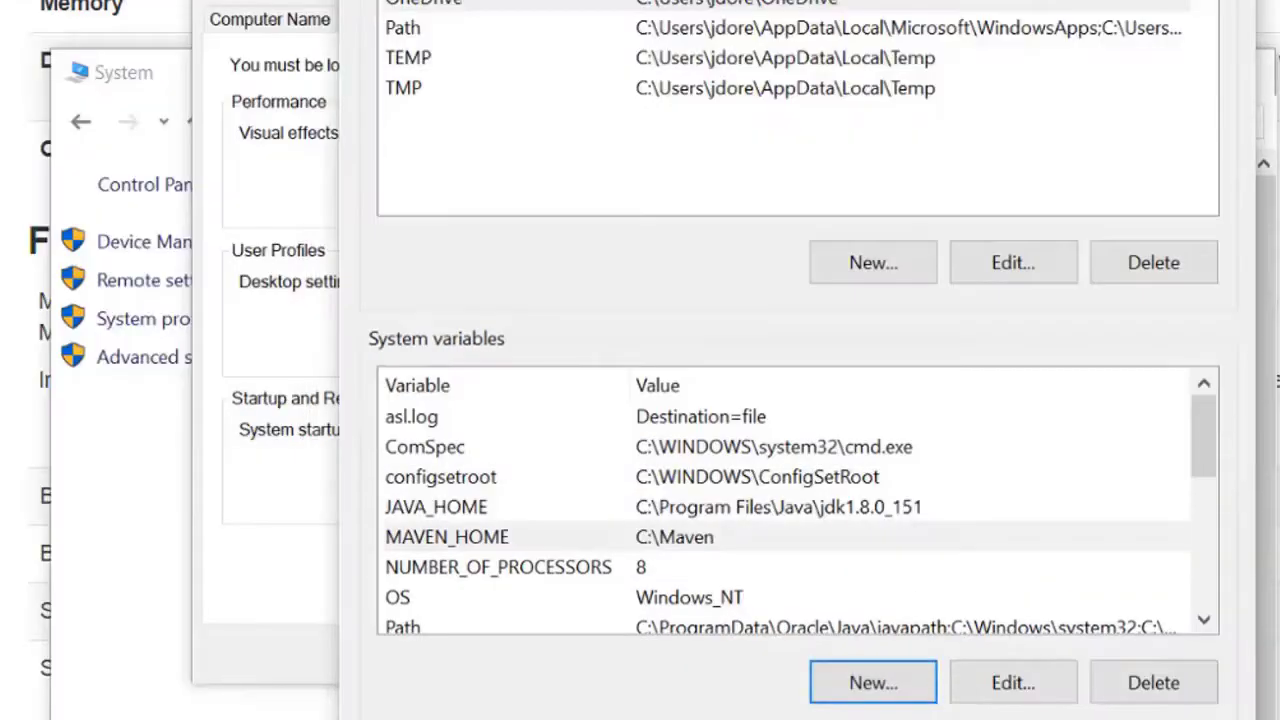
pyautogui.click(886, 686)
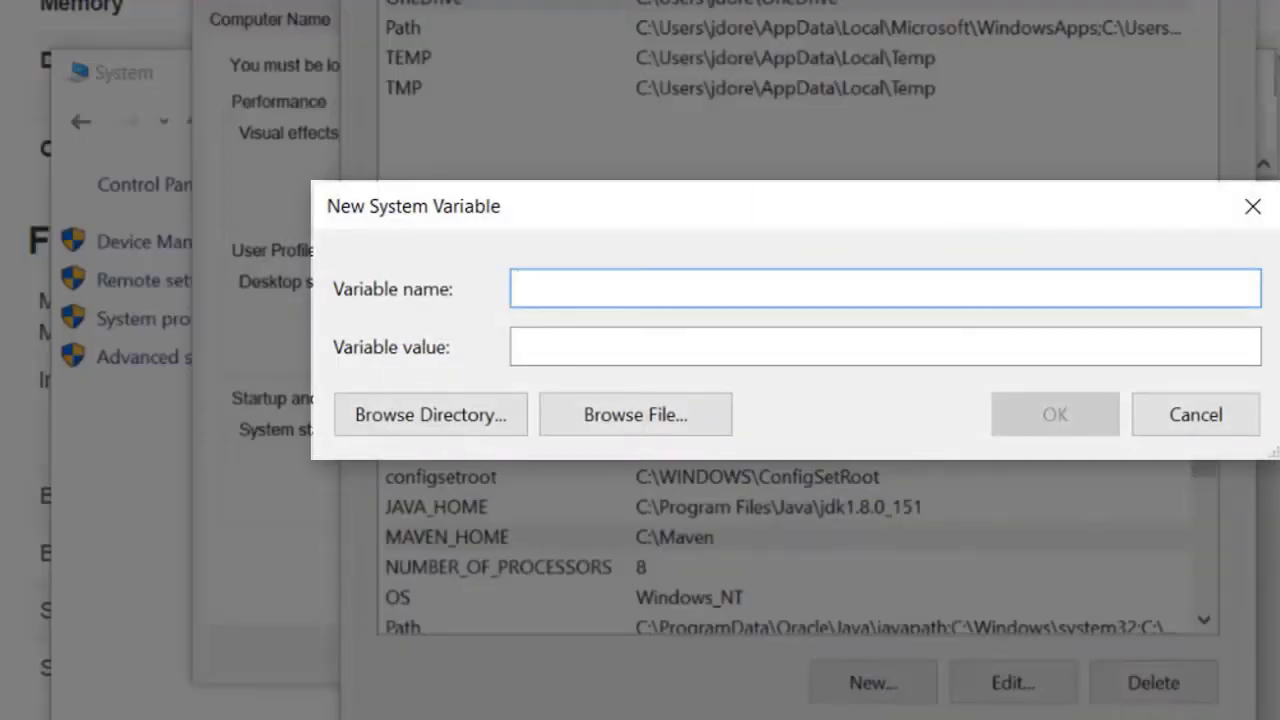
pyautogui.write('M2_HOME')
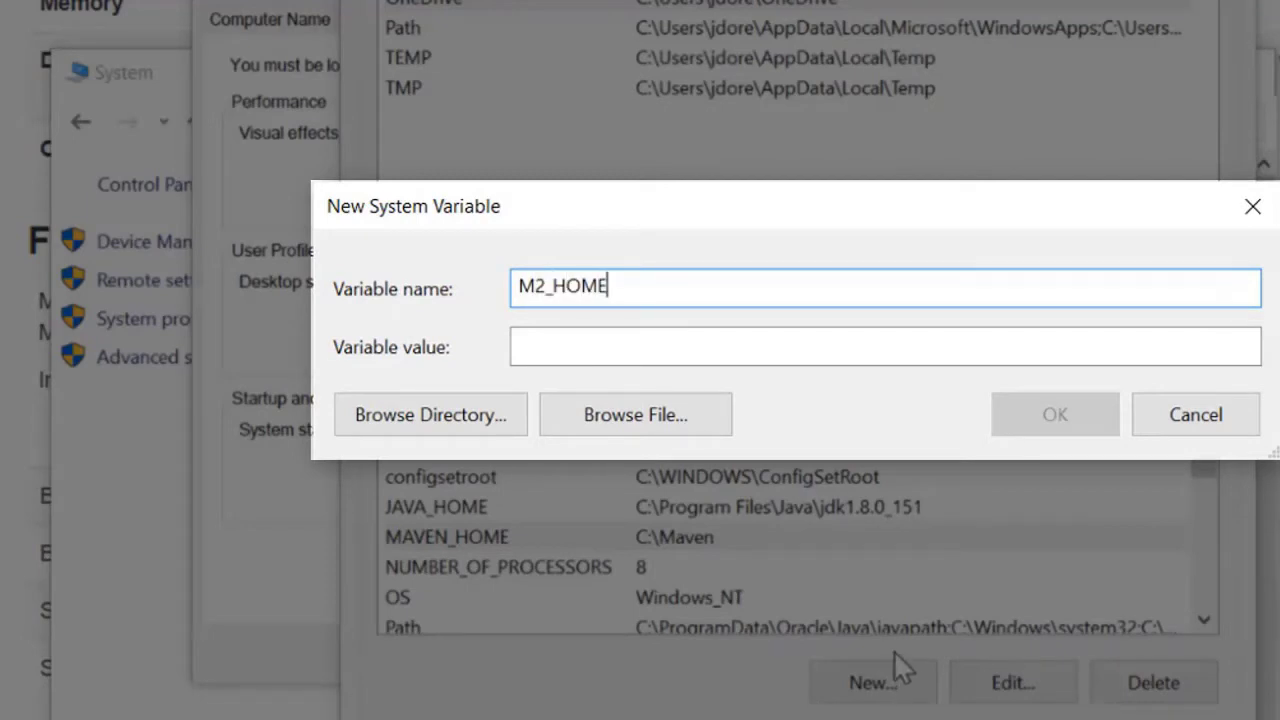
pyautogui.click(802, 347)
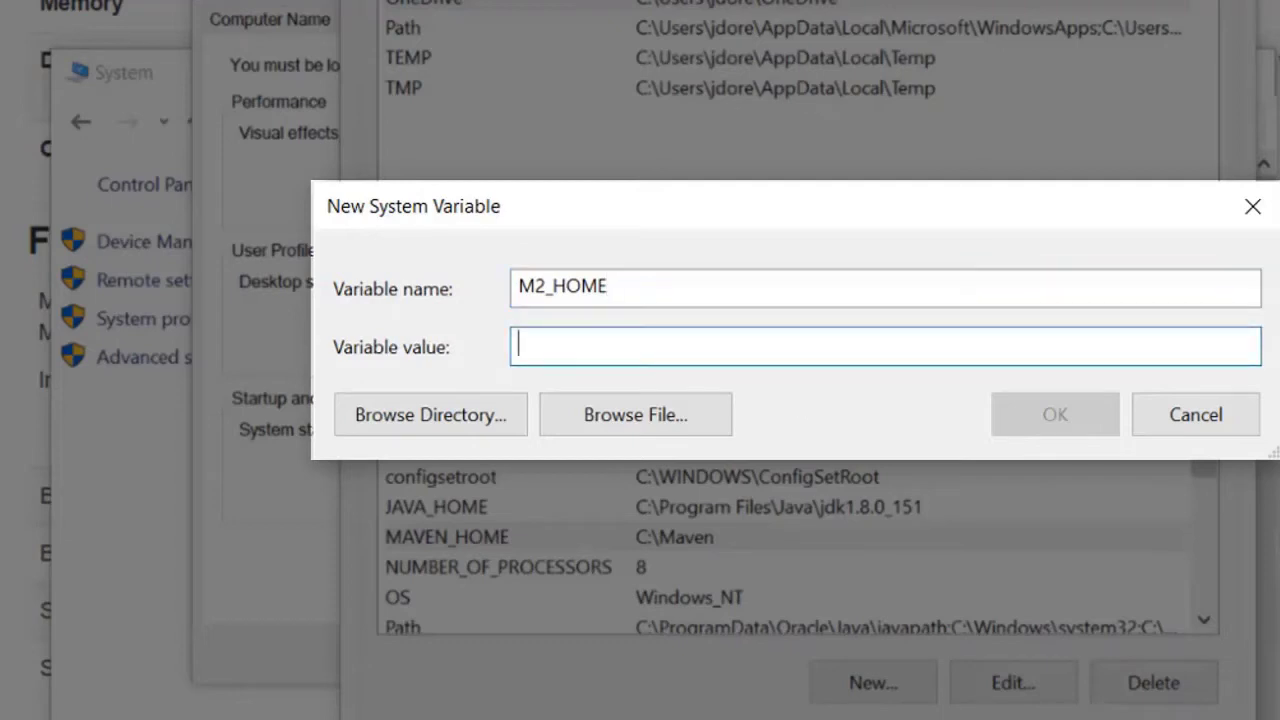
pyautogui.write('C:\\')
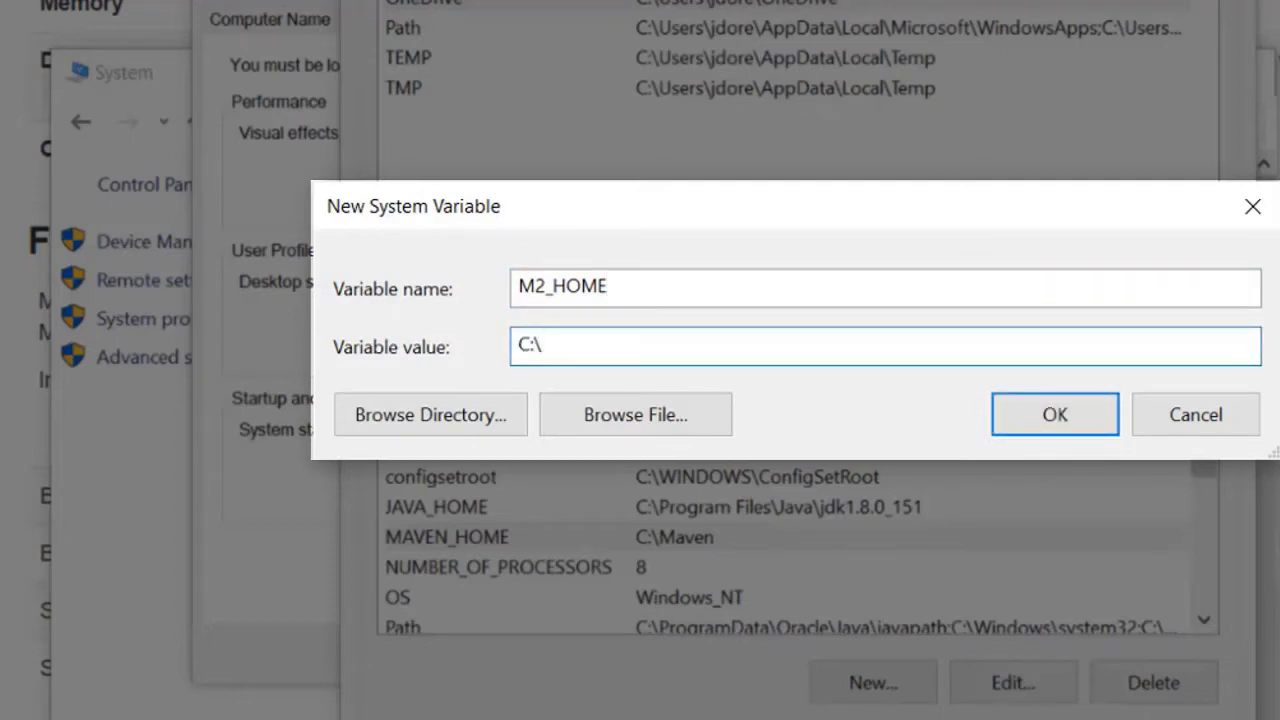
pyautogui.write('C:\\Maven')
pyautogui.click(1055, 418)
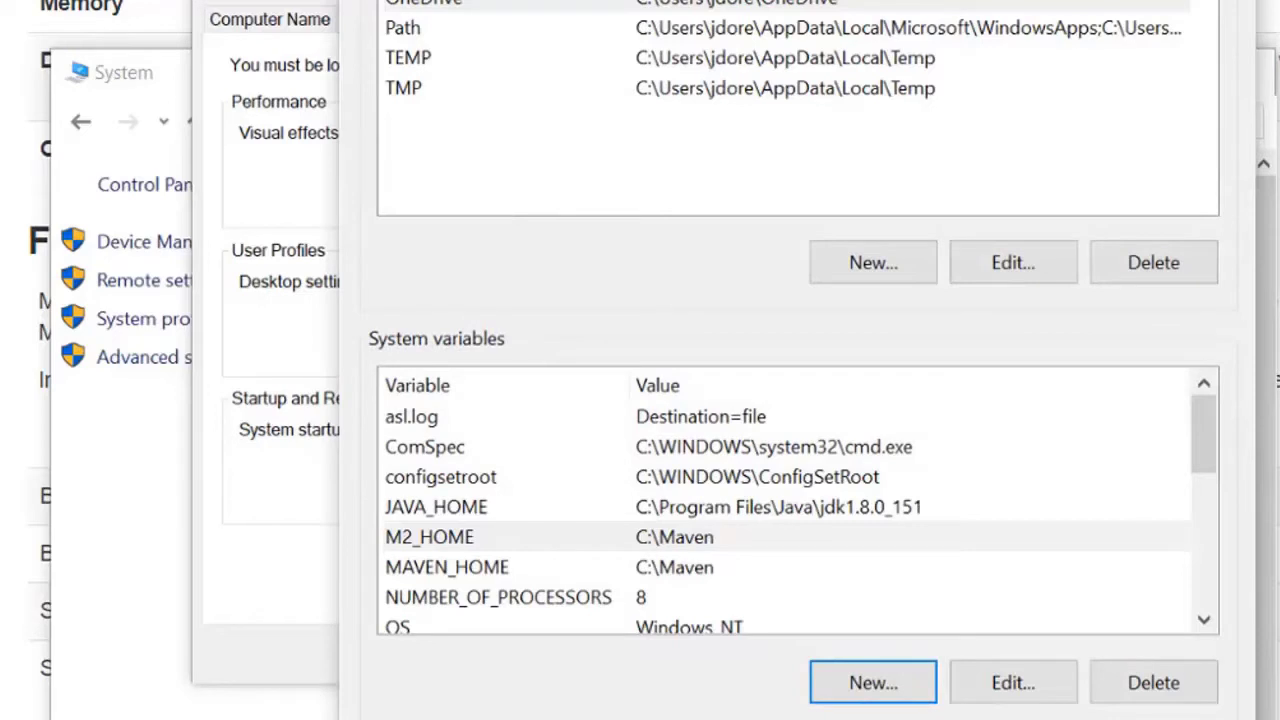
pyautogui.click(796, 545)
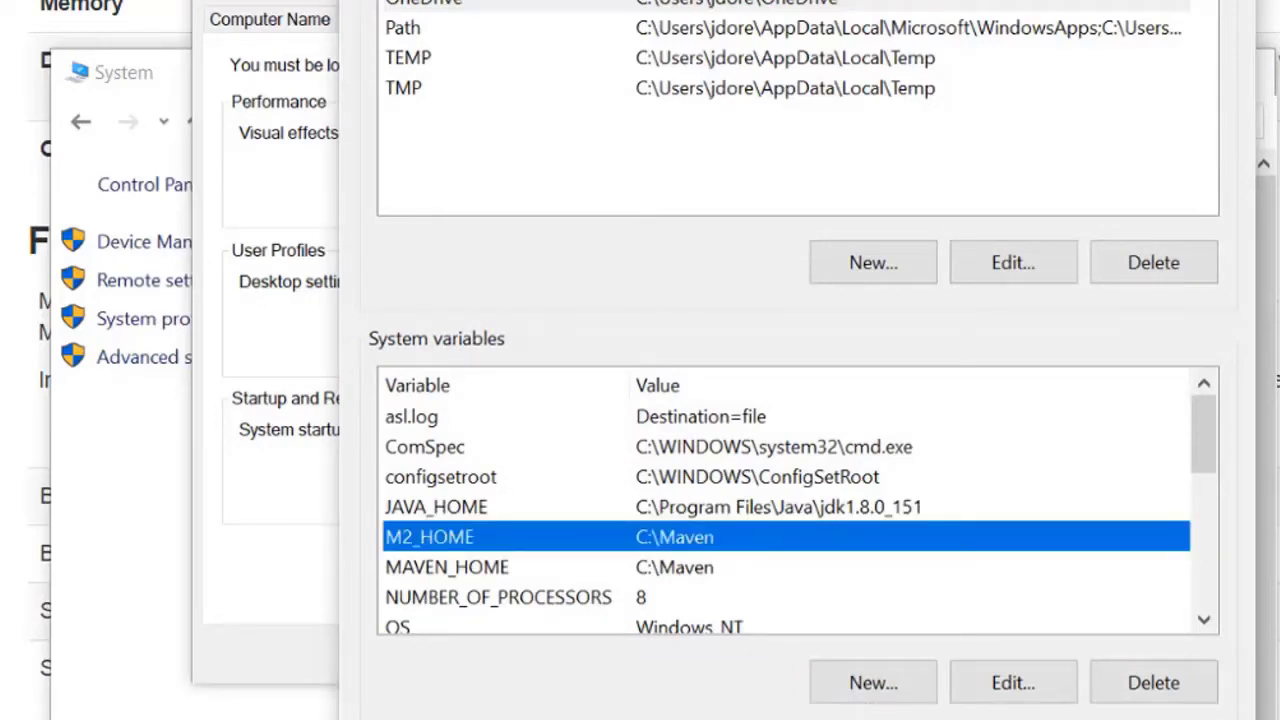
pyautogui.press('Down')
pyautogui.press('Down')
pyautogui.press('Down')
pyautogui.press('Down')
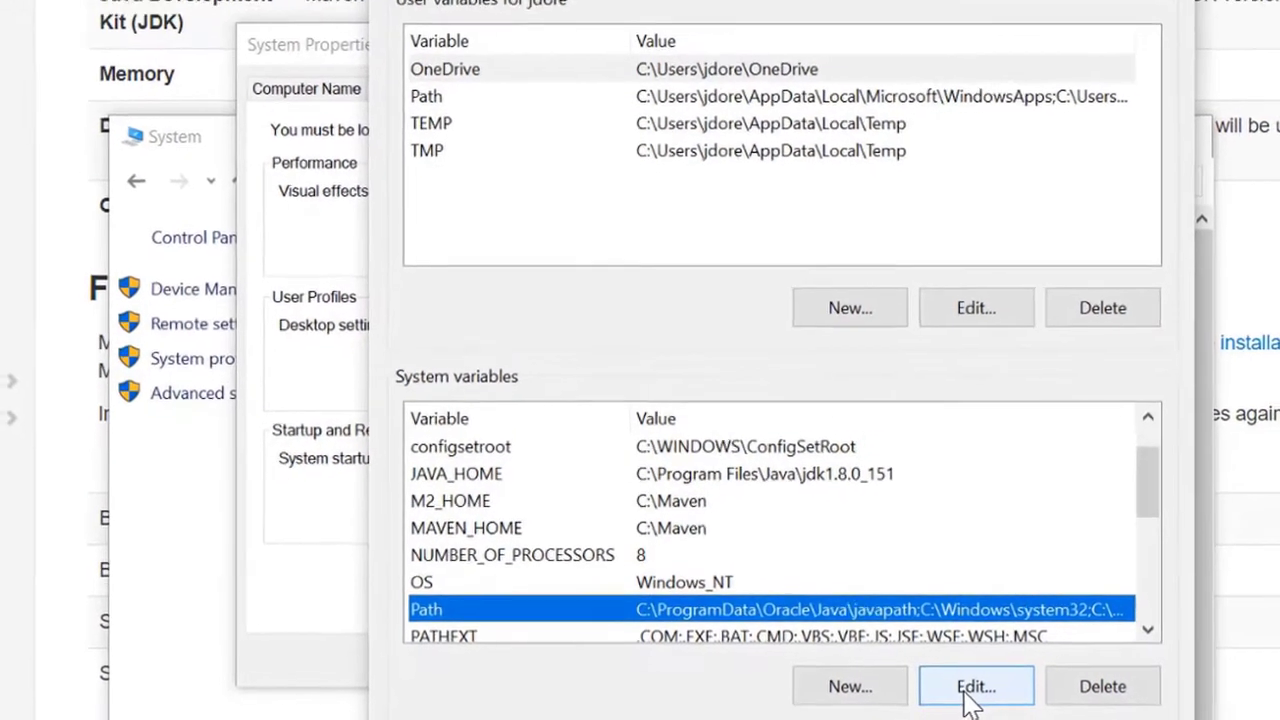
# Add %MAVEN_HOME%\bin as a new entry in the system Path variable
pyautogui.click(975, 686)
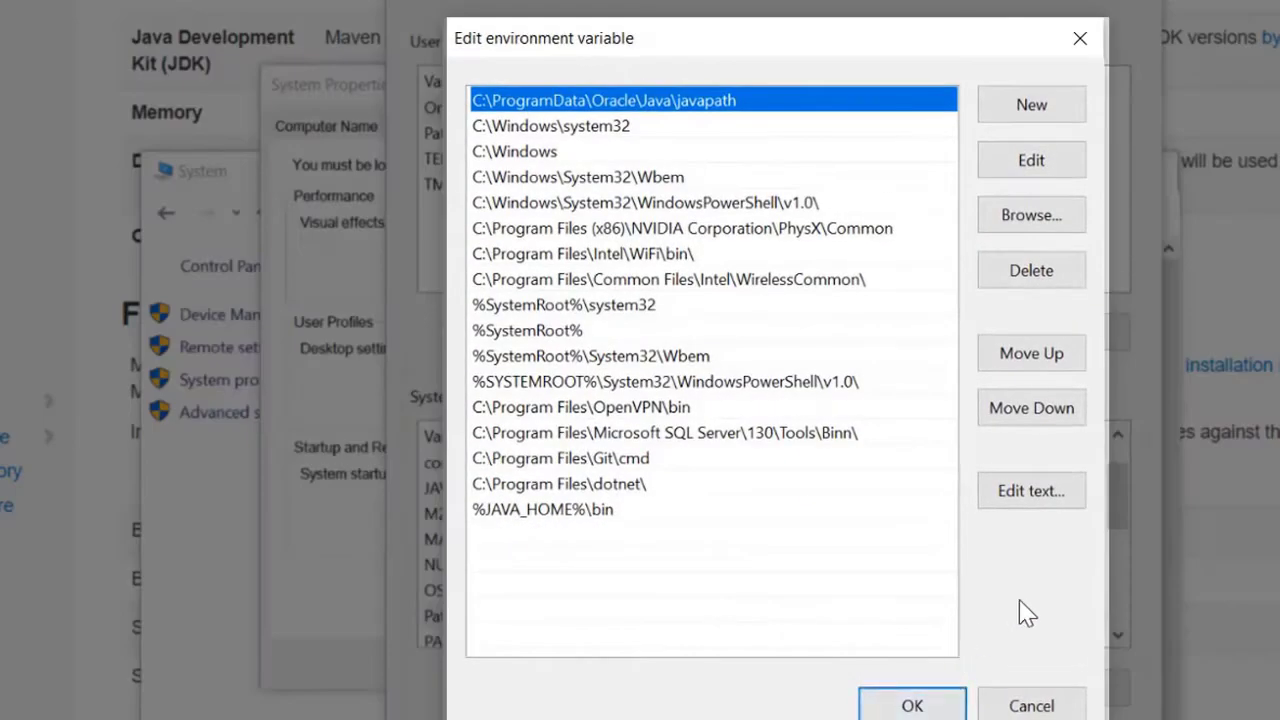
pyautogui.click(1055, 114)
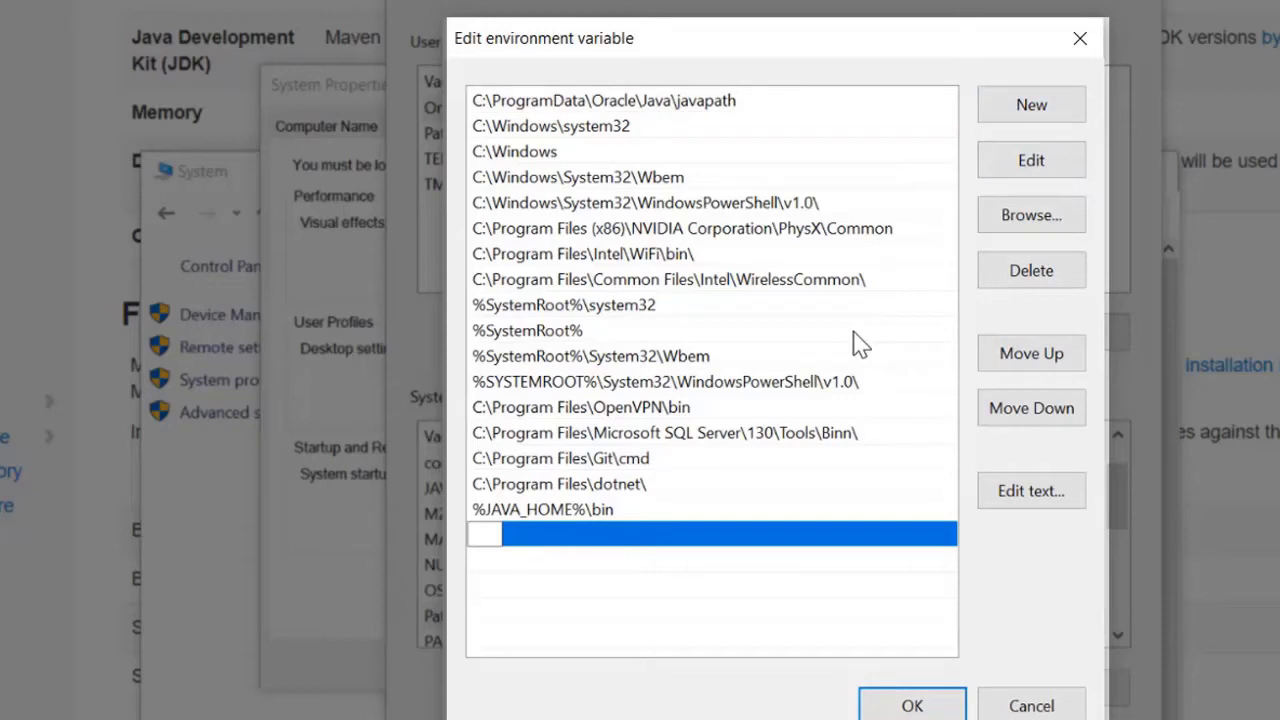
pyautogui.write('%MAV')
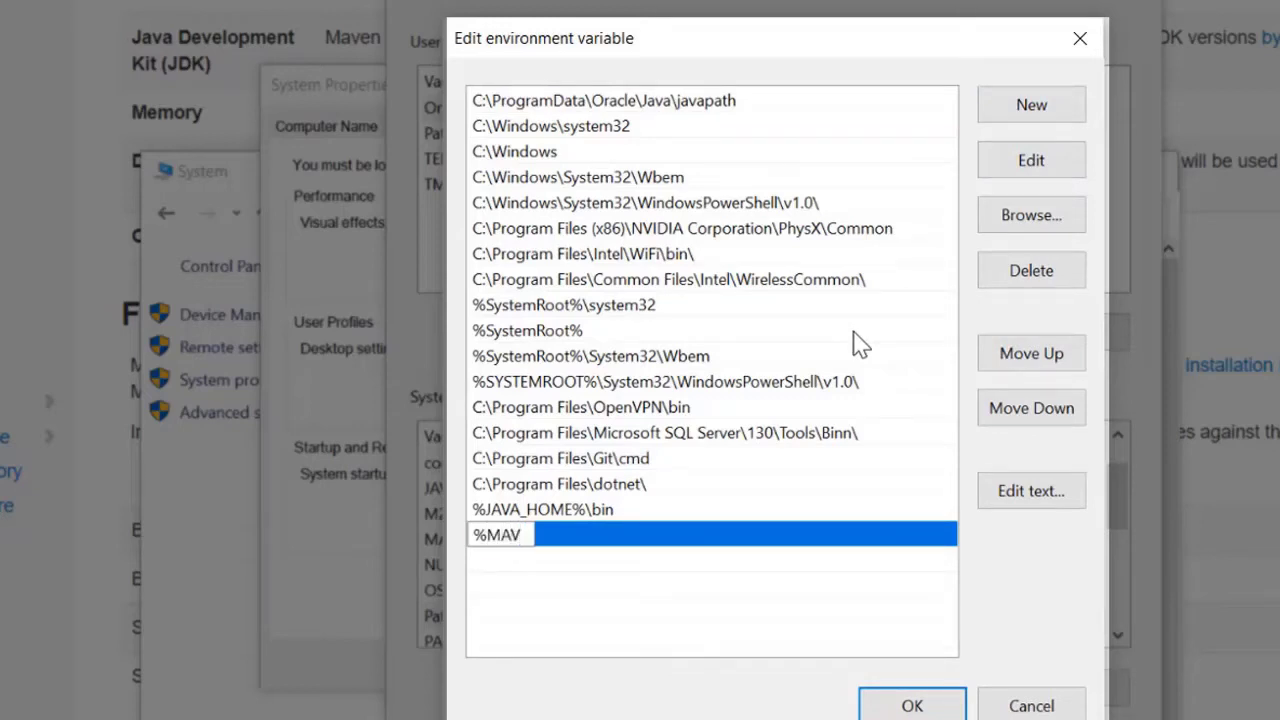
pyautogui.write('EN_')
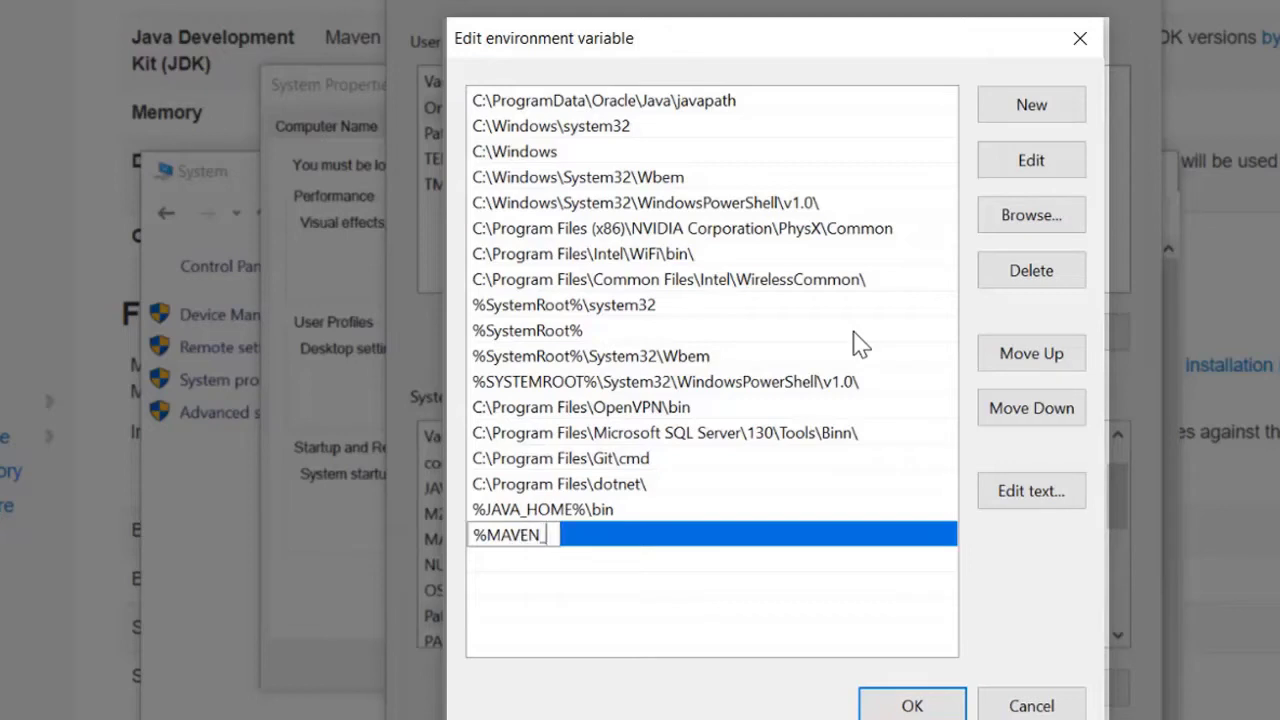
pyautogui.write('HOME')
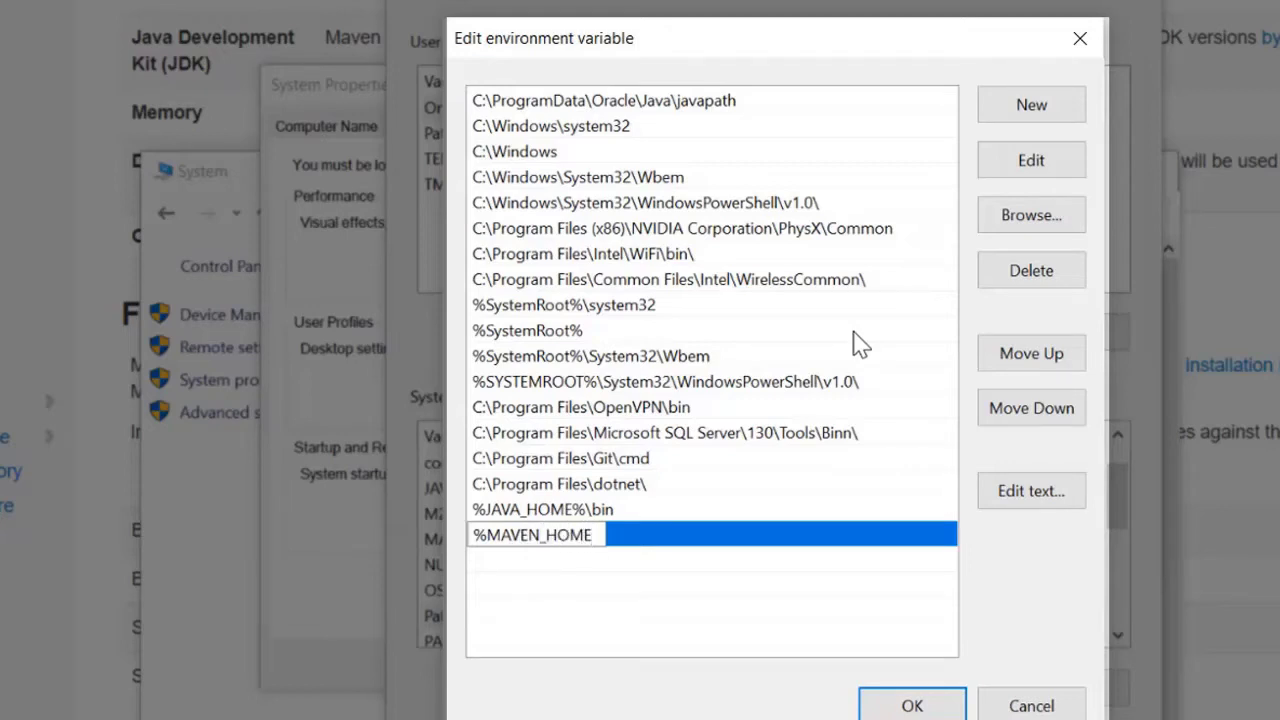
pyautogui.write('%\\bin')
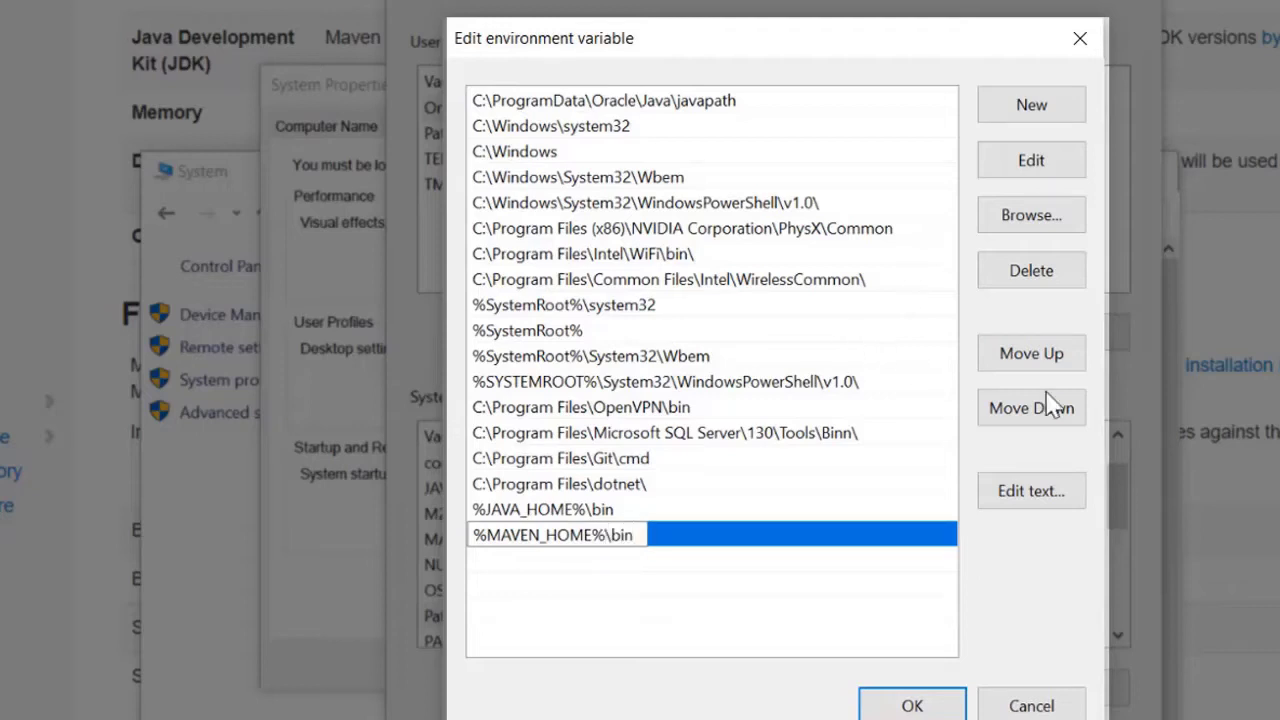
pyautogui.click(938, 704)
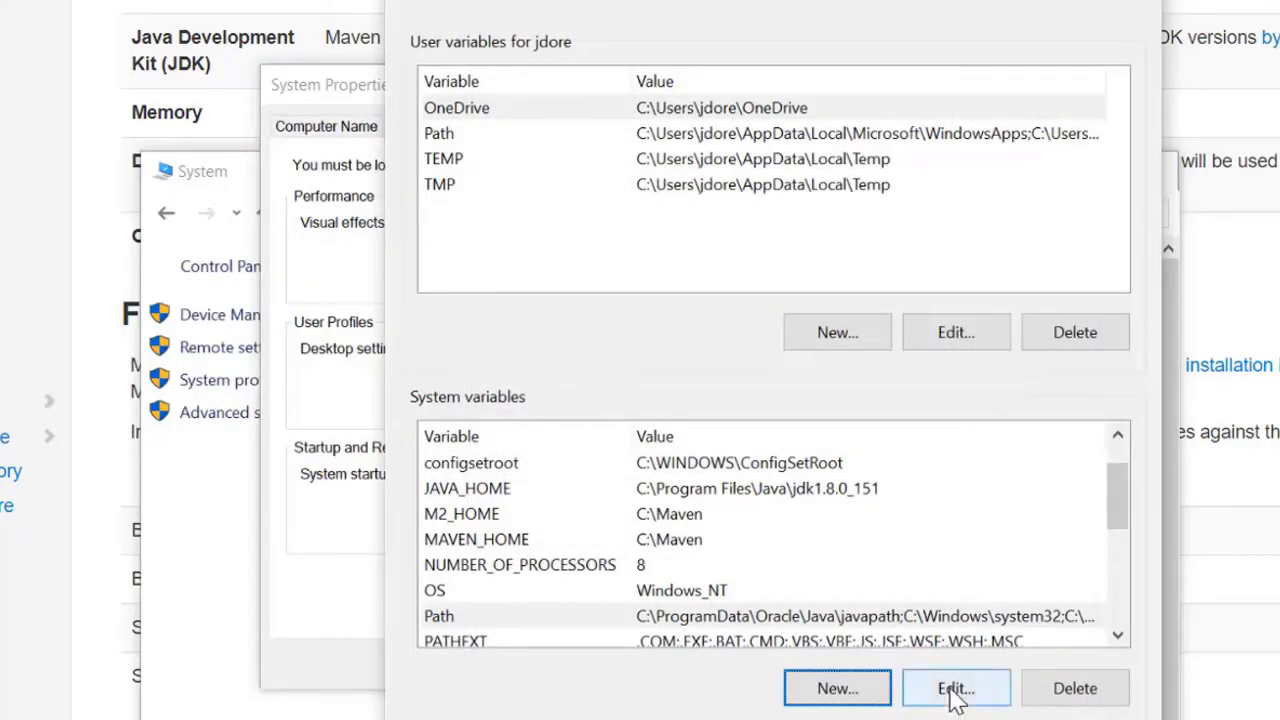
# Add %M2_HOME%\bin as another entry in the system Path variable
pyautogui.click(955, 690)
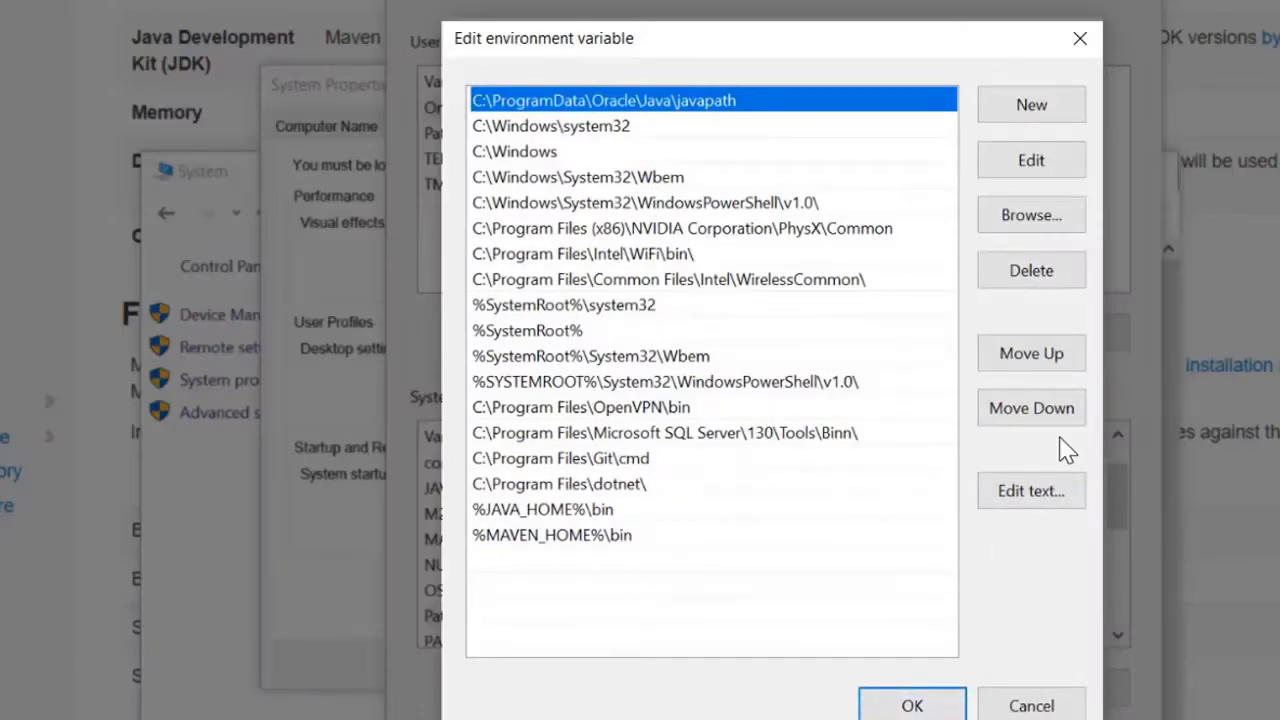
pyautogui.click(1058, 115)
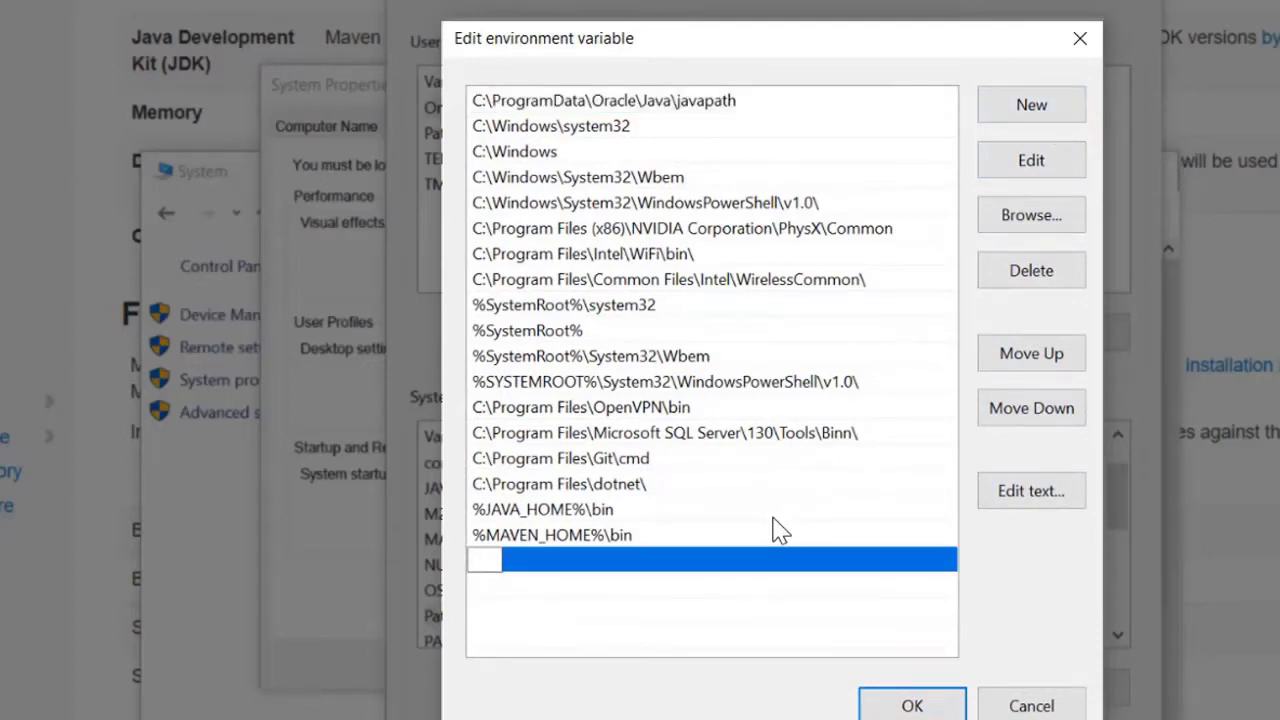
pyautogui.write('%M2')
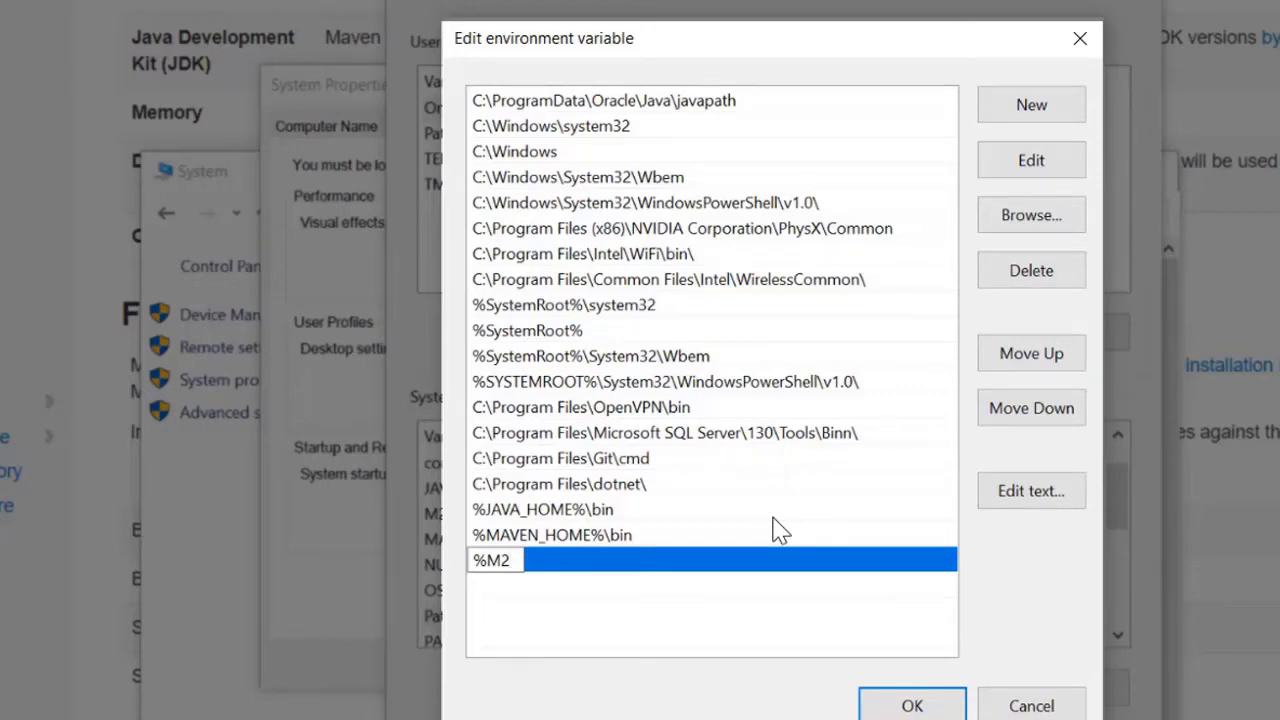
pyautogui.write('_HOME')
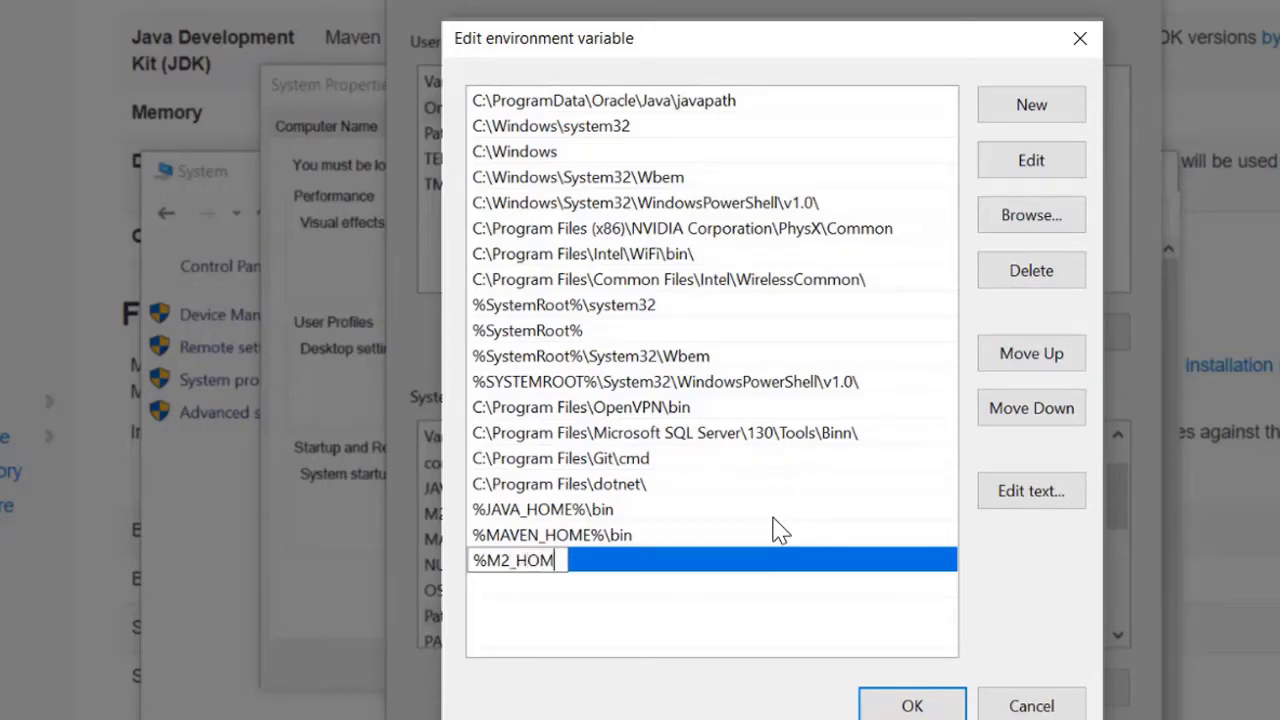
pyautogui.write('%\\bin')
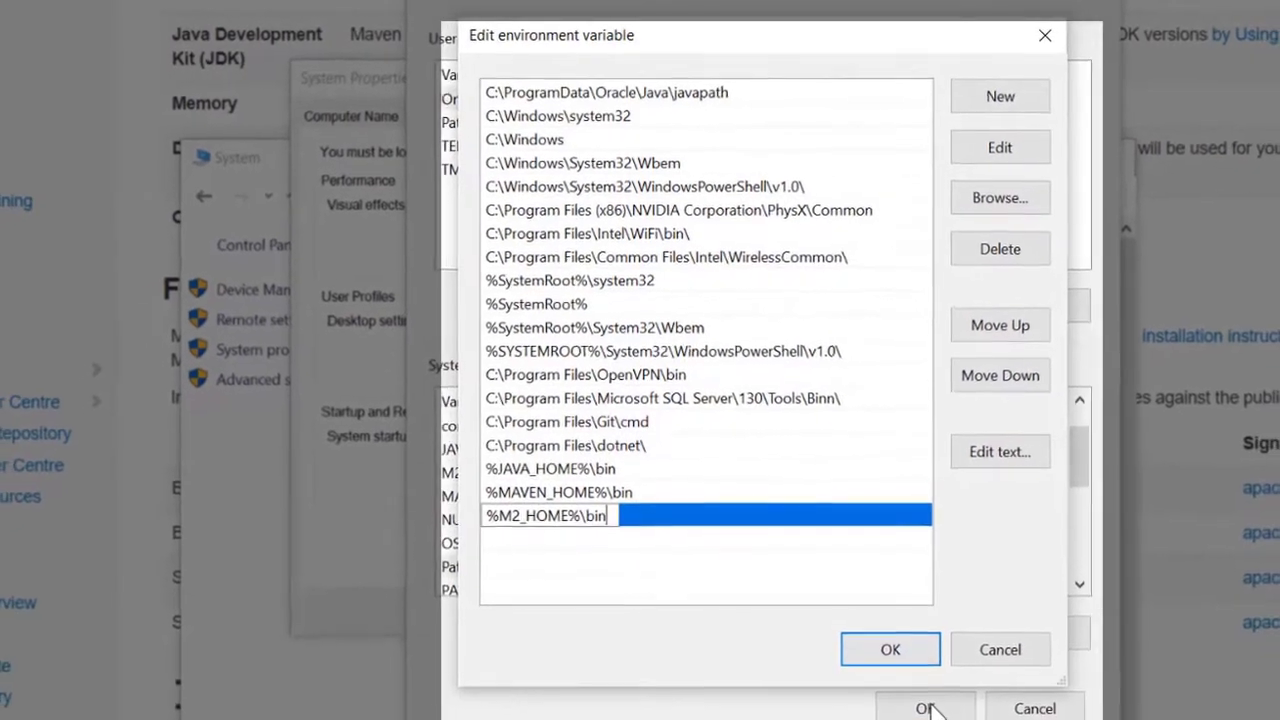
pyautogui.click(890, 649)
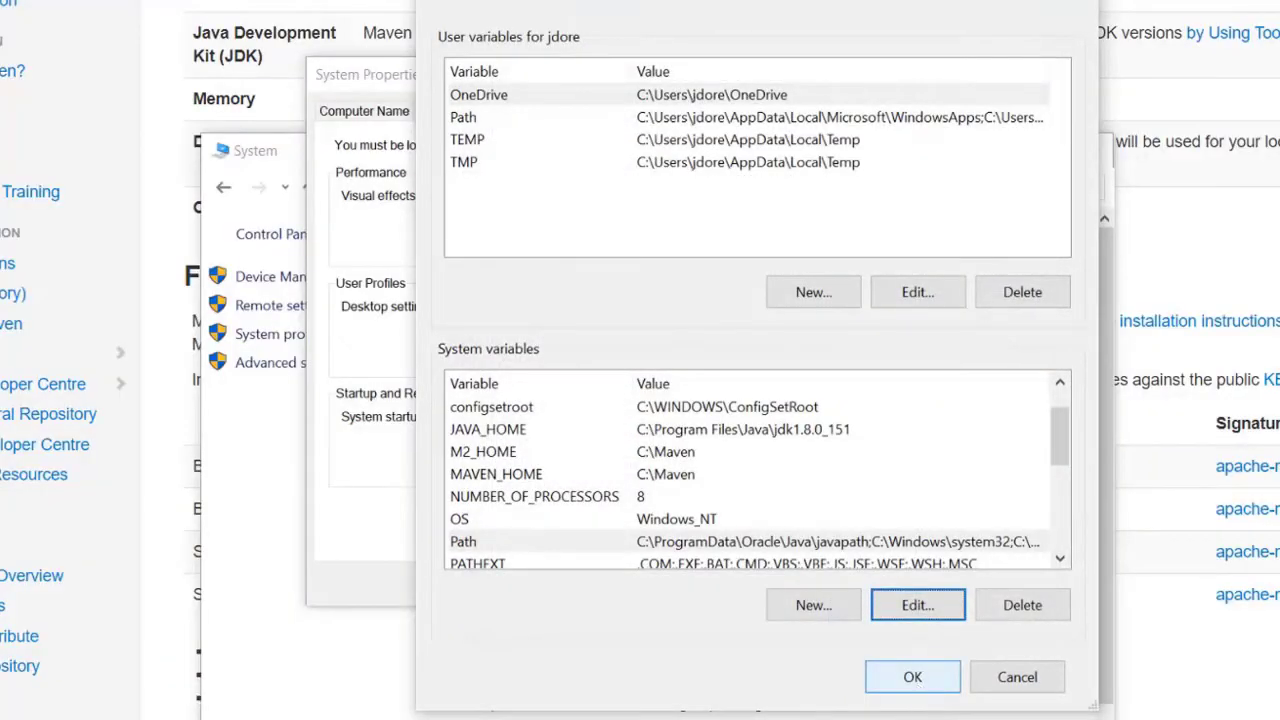
# Confirm Environment Variables and System Properties with OK, and close the System window
pyautogui.click(918, 690)
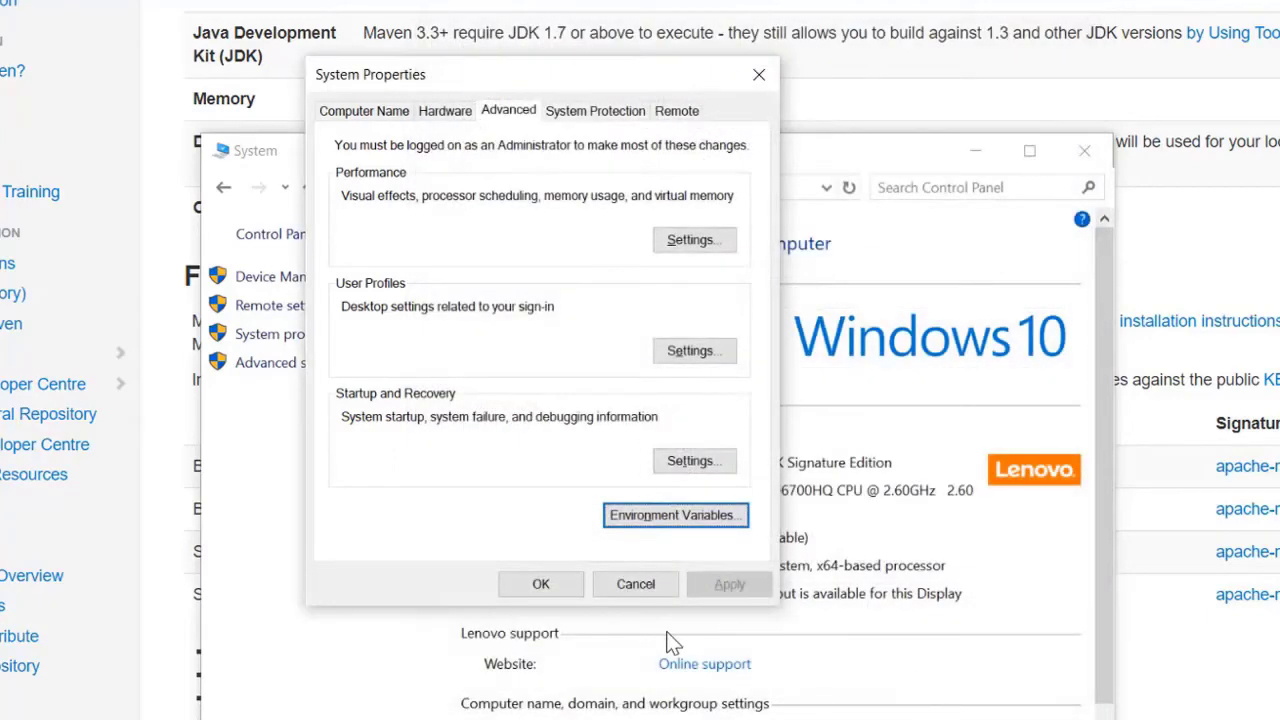
pyautogui.click(540, 584)
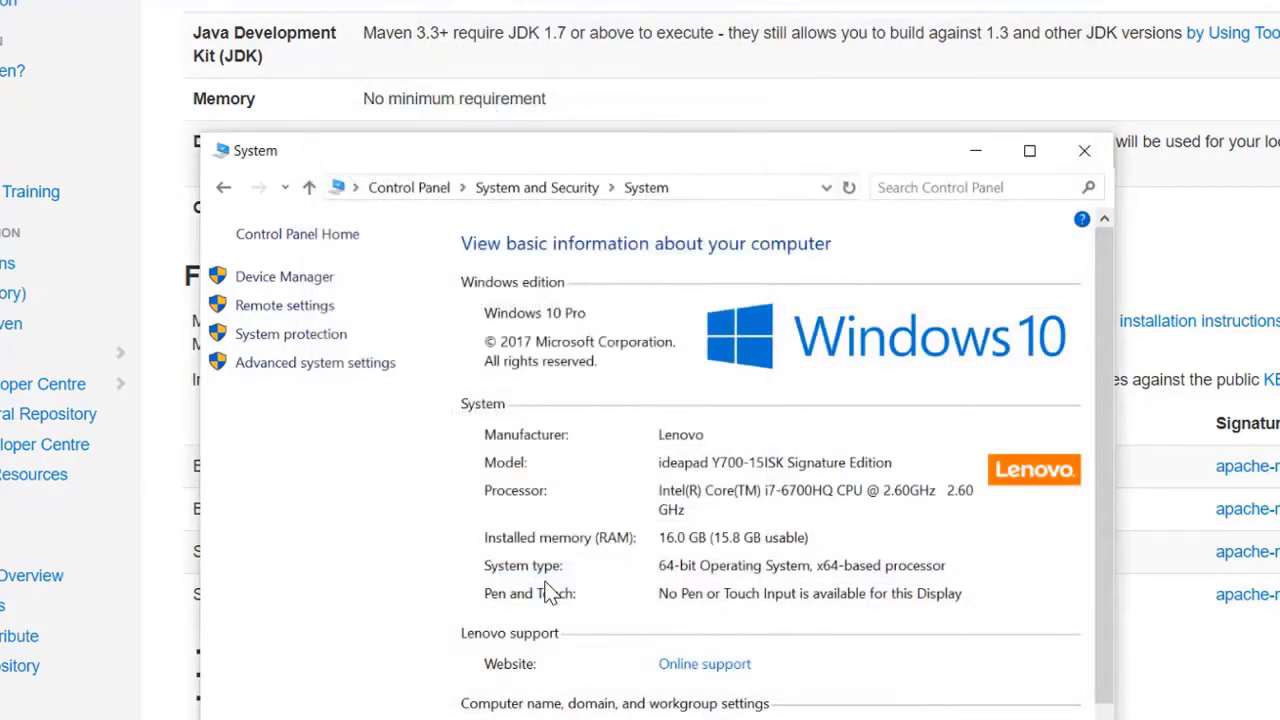
pyautogui.click(1084, 150)
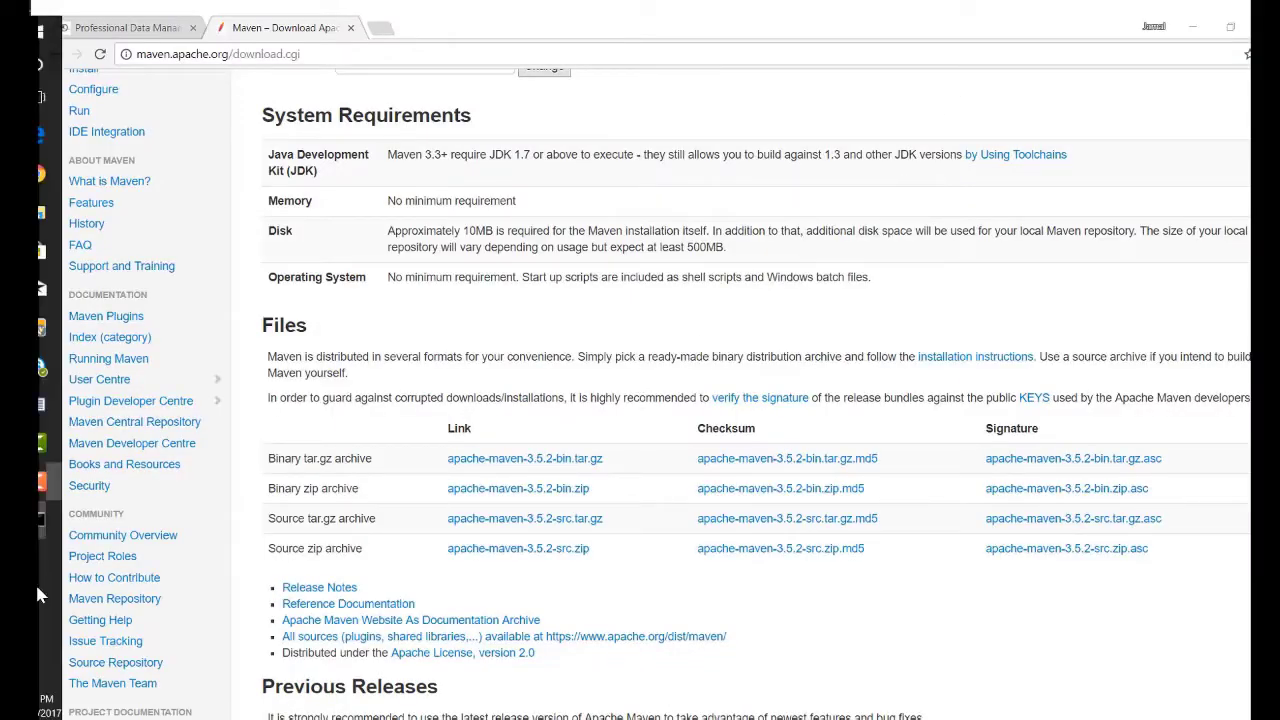
# Launch Command Prompt by searching for cmd
pyautogui.moveTo(37, 570)
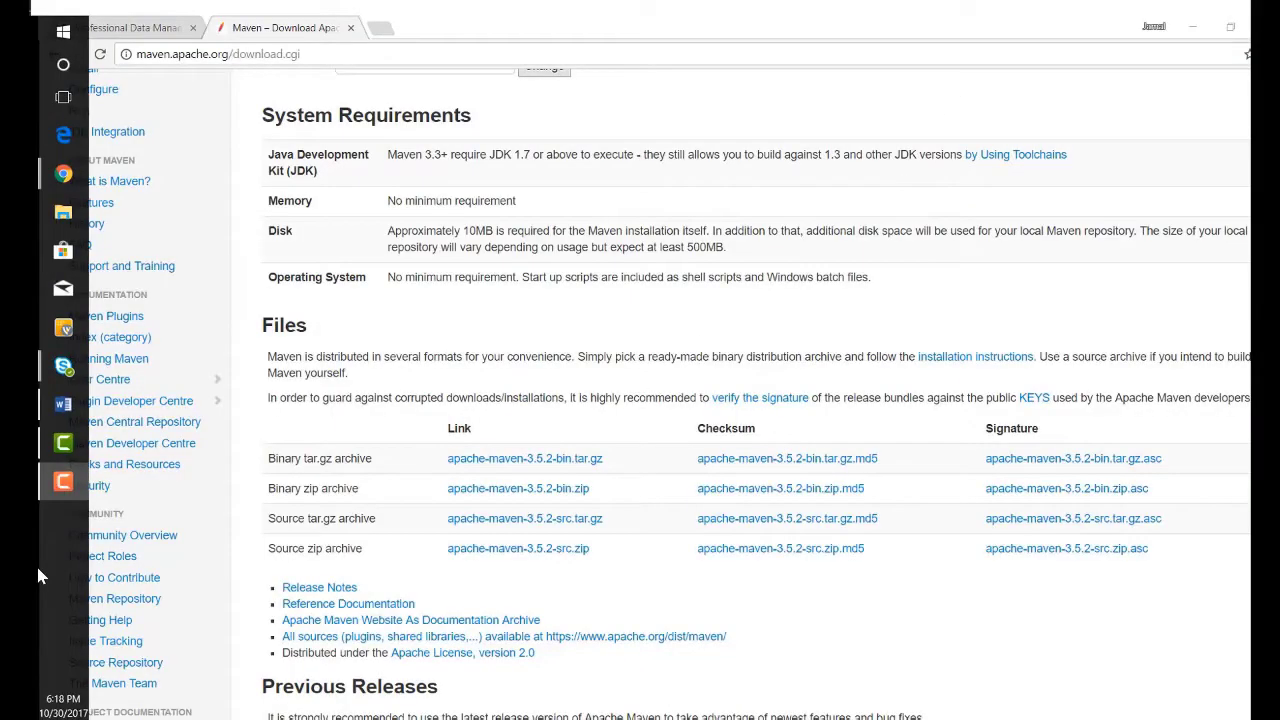
pyautogui.click(75, 75)
pyautogui.write('cmd')
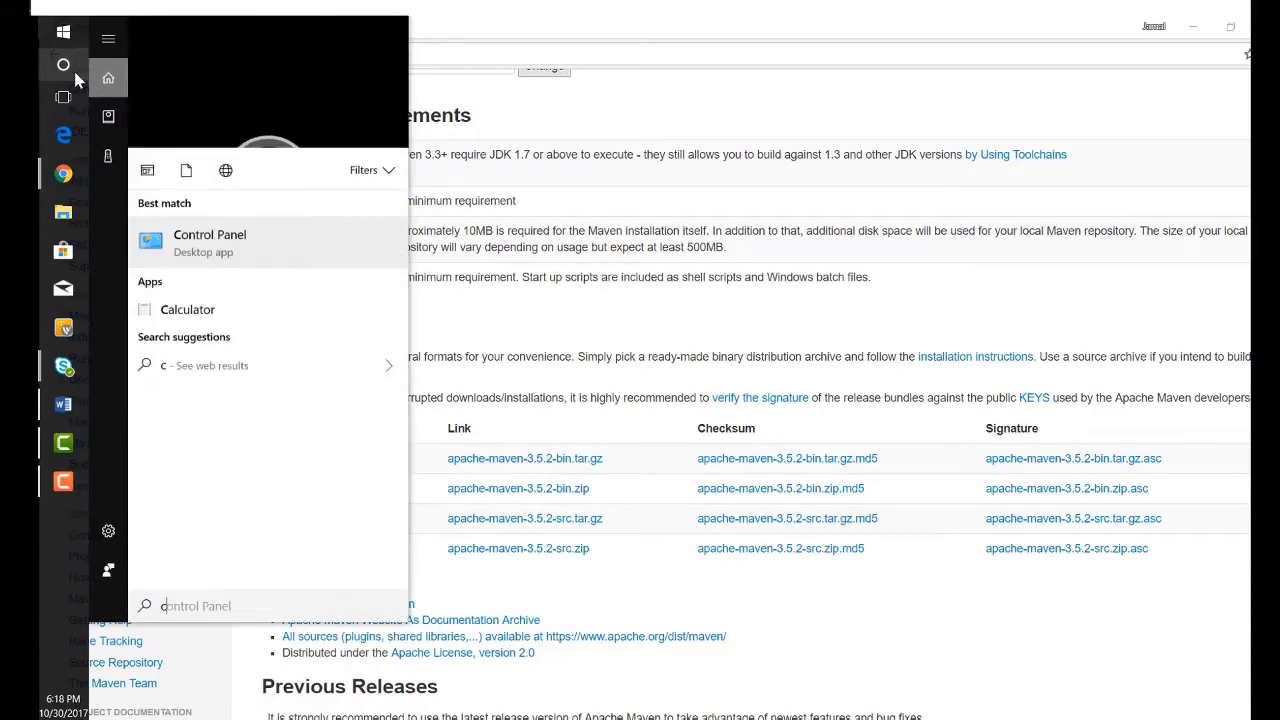
pyautogui.click(75, 80)
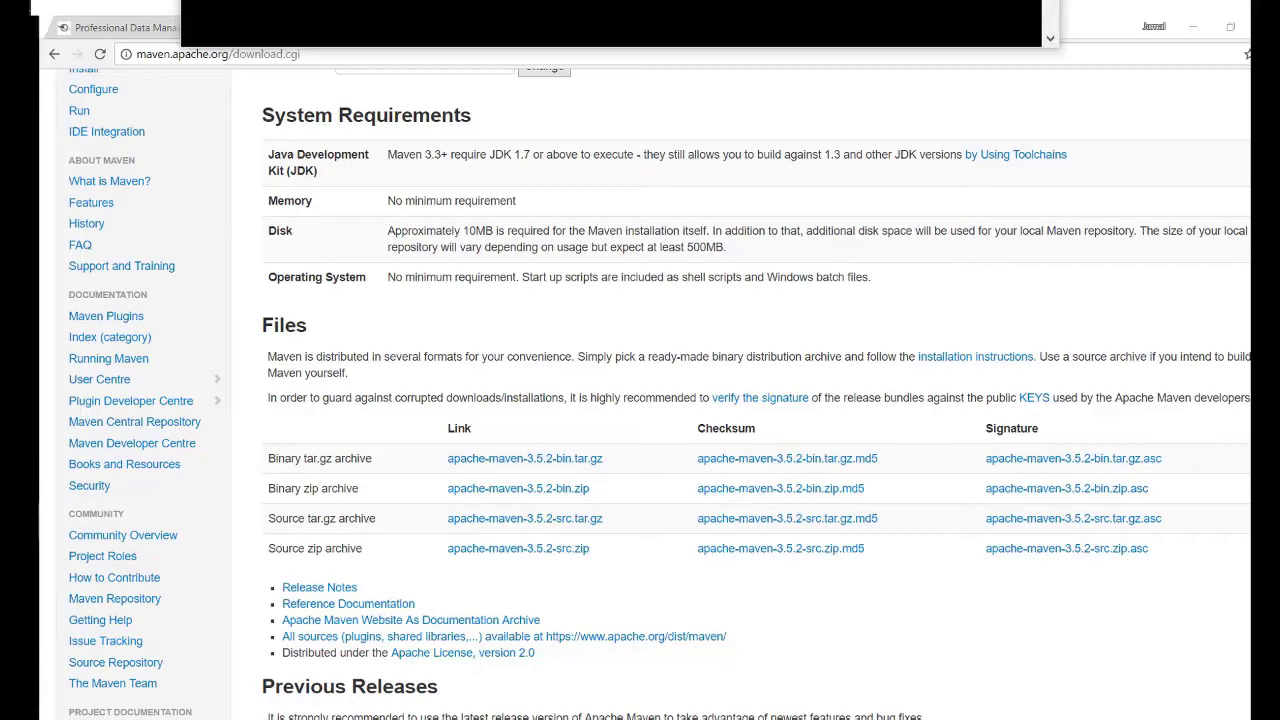
# Run mvn -version to confirm Apache Maven 3.5.2 installed at C:\Maven
pyautogui.moveTo(575, 80); pyautogui.dragTo(549, 177)
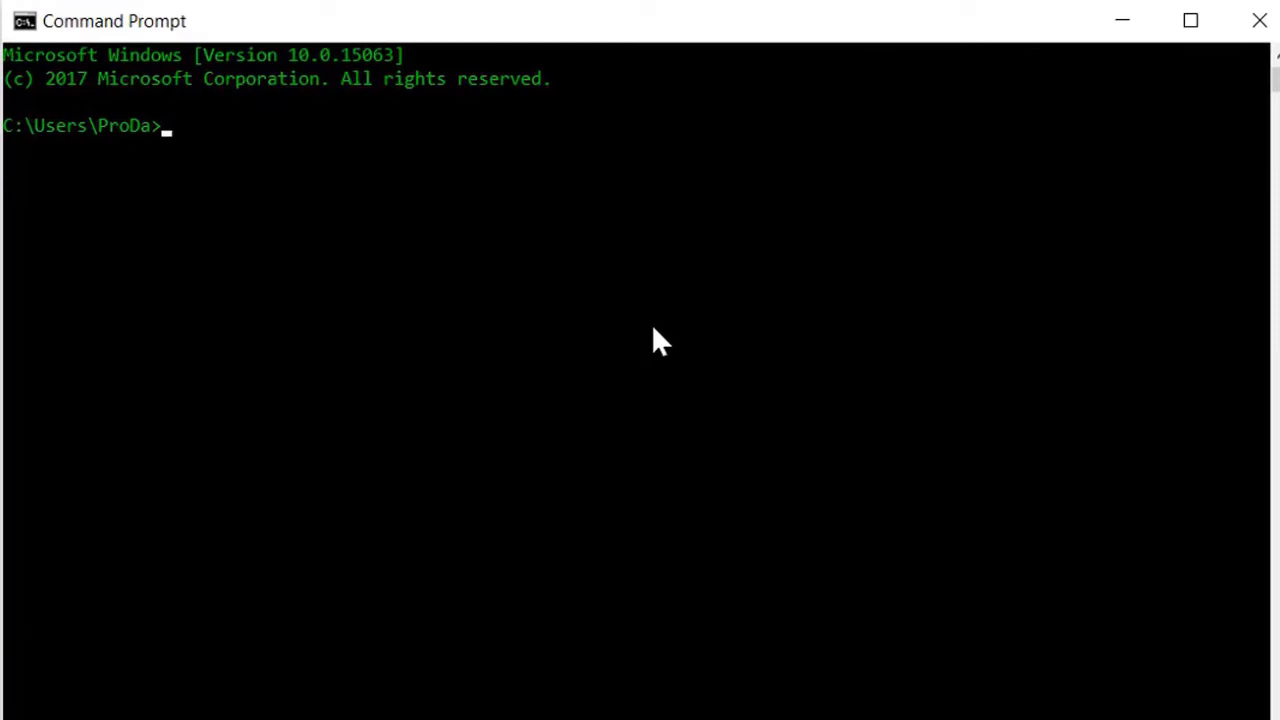
pyautogui.write('mvn -version')
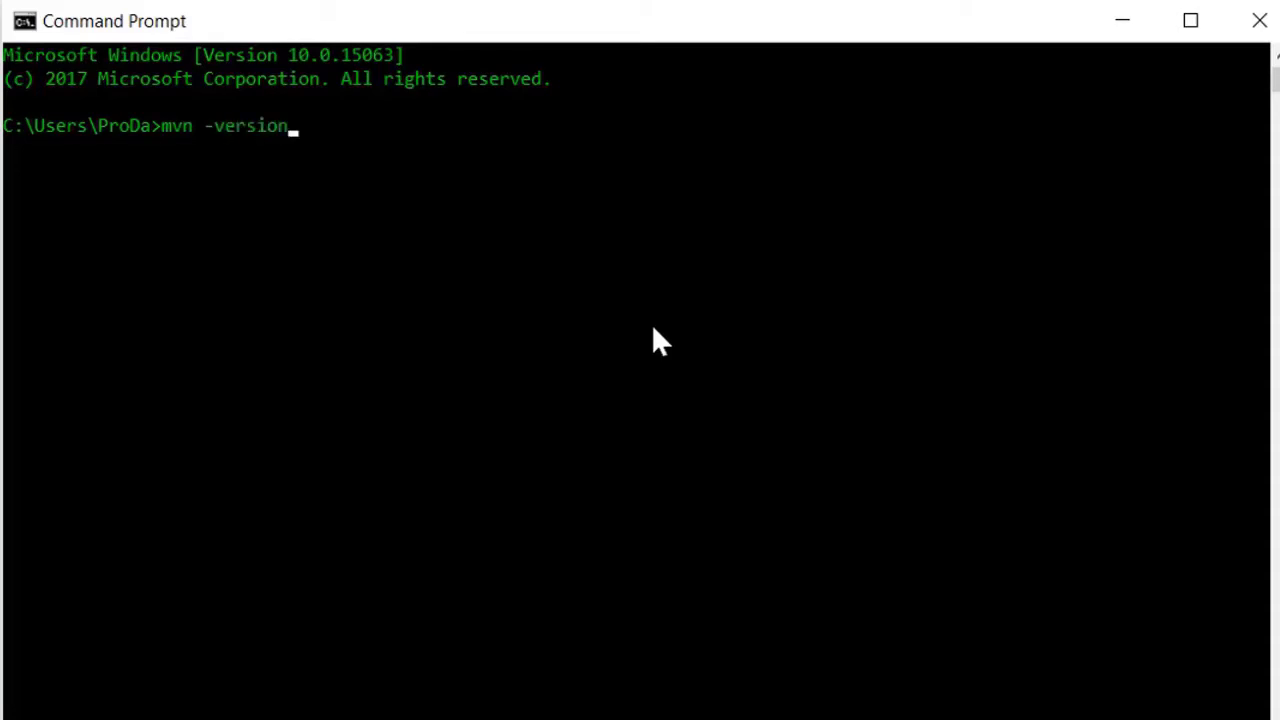
pyautogui.press('Return')
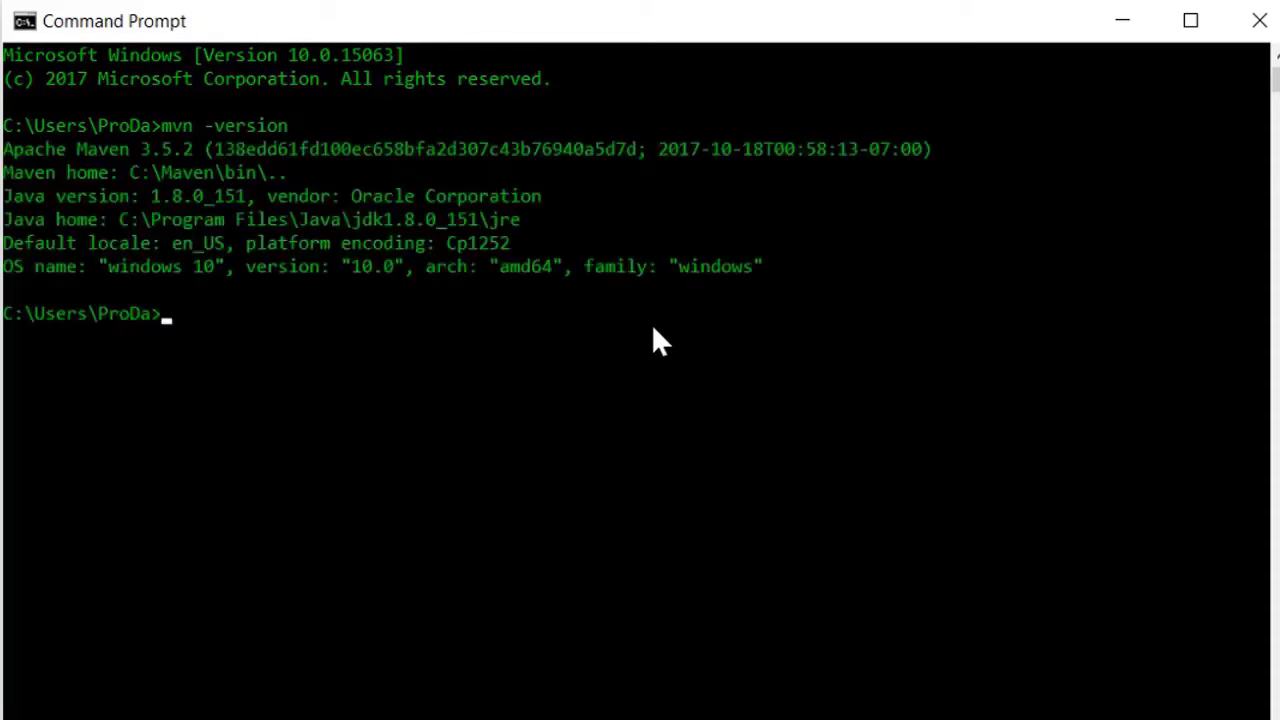